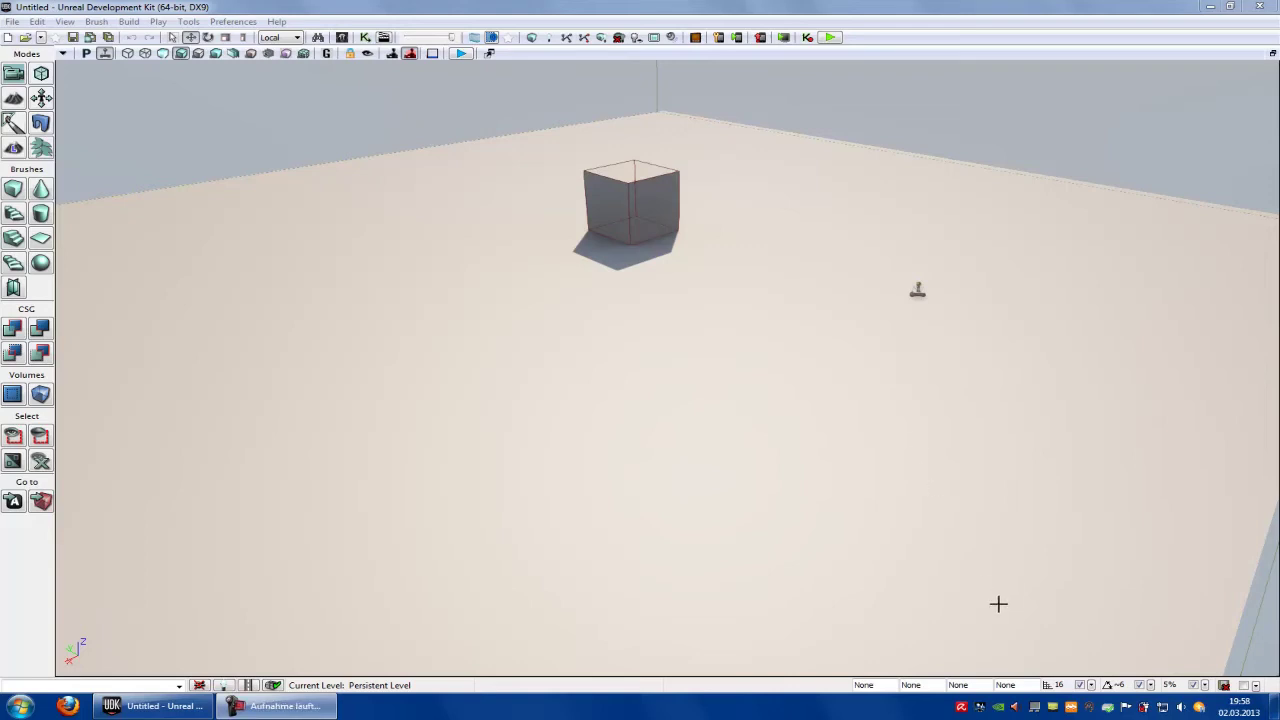
Delete the floor mesh and the cube from the untitled map.
right_click_drag(997, 603, 746, 460)
left_click(744, 459)
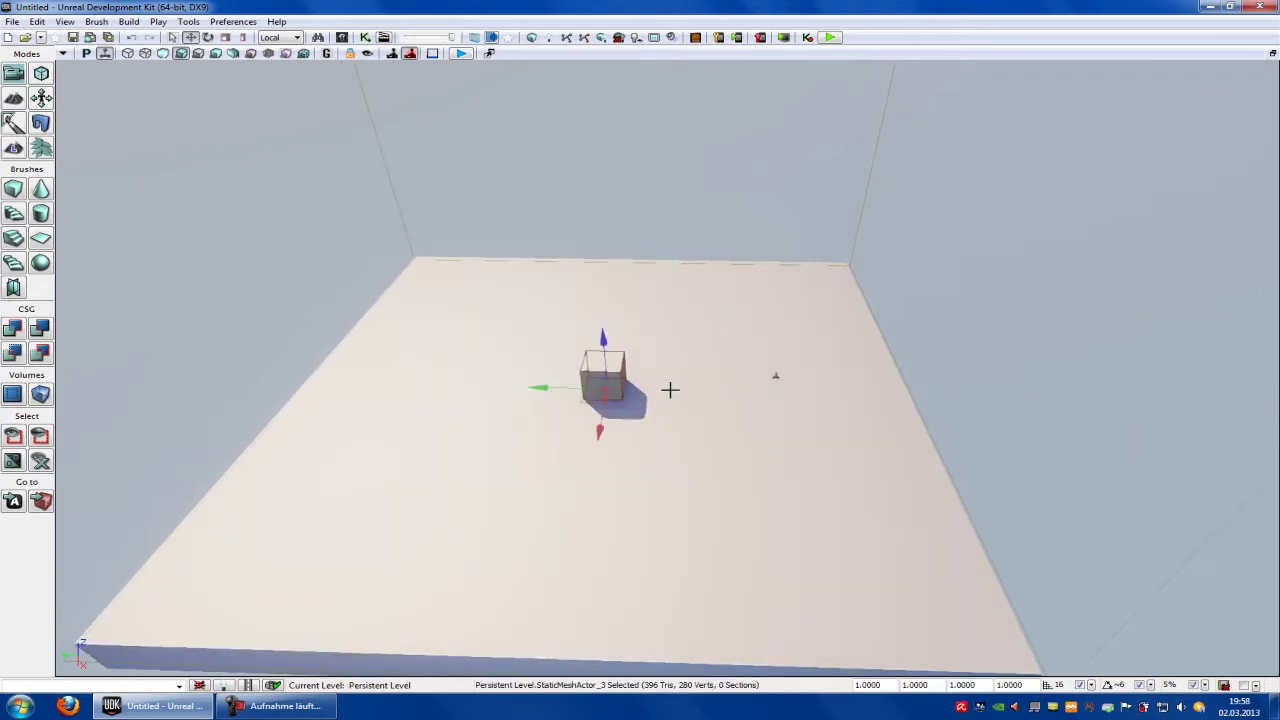
key("Delete")
left_click(607, 361)
key("Delete")
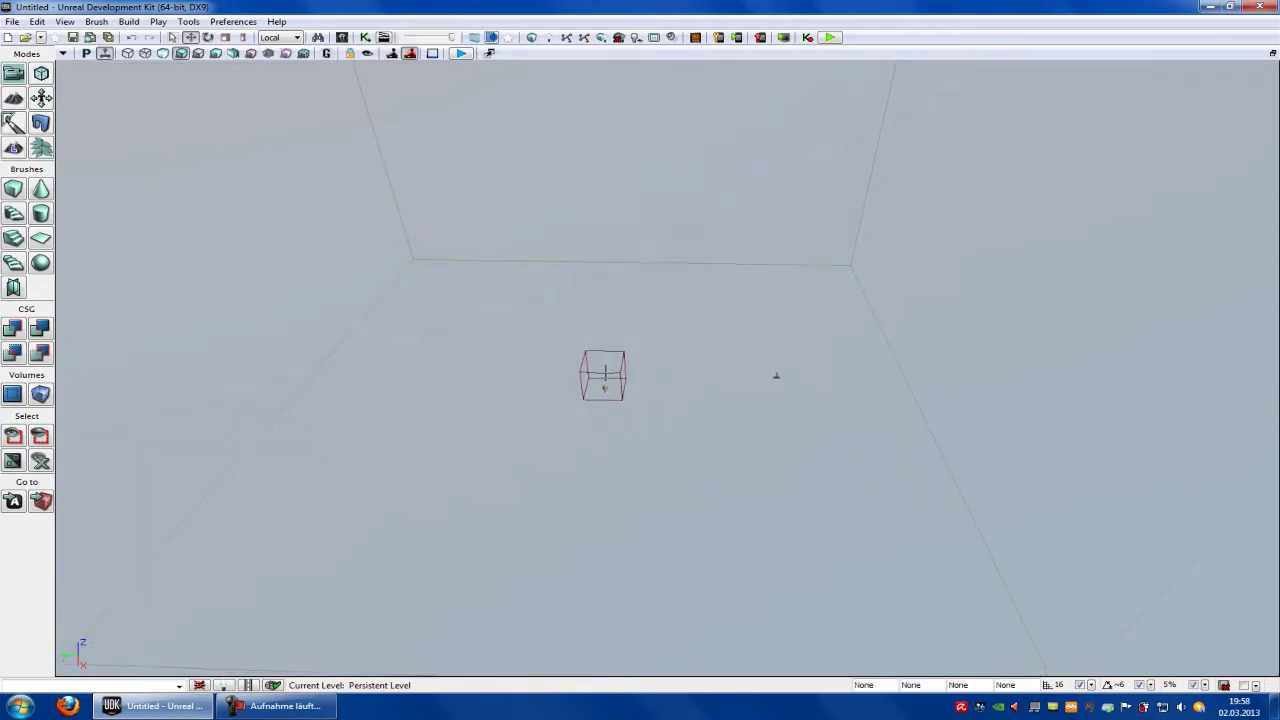
Create a new landscape of 127 x 127 vertices in Landscape mode and close the landscape editor.
scroll(605, 373, "up", 5)
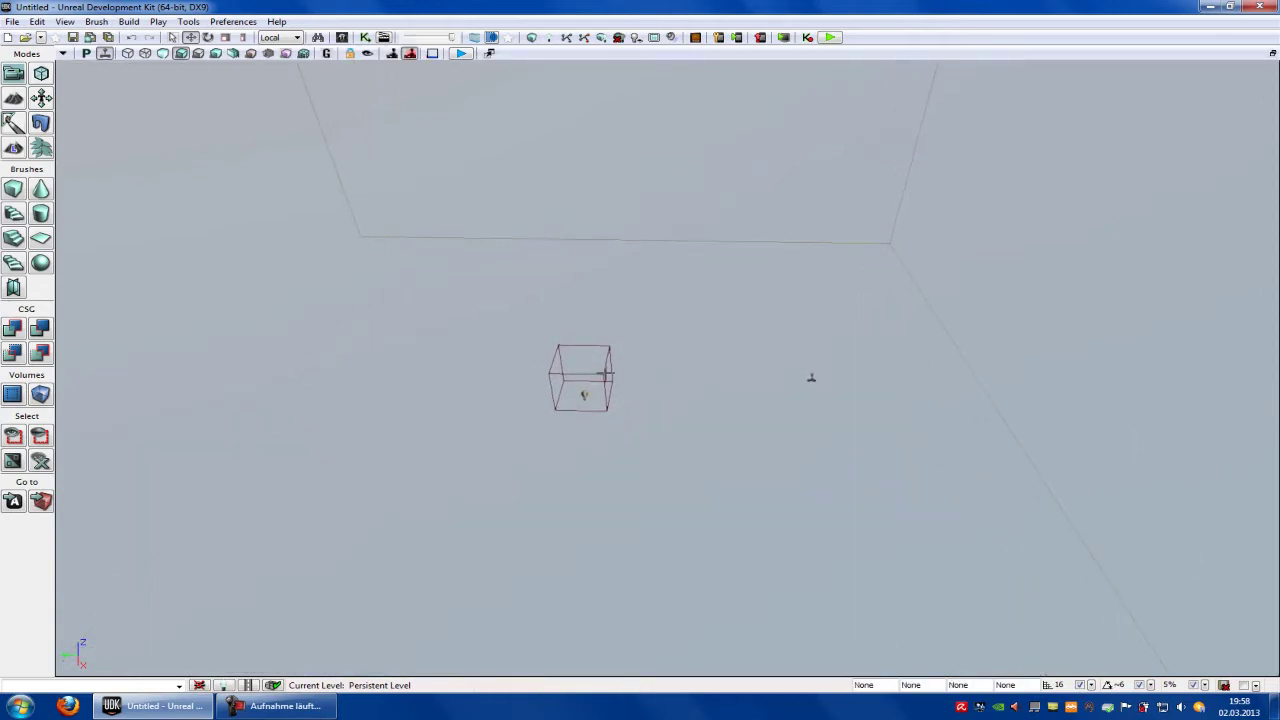
right_click_drag(598, 420, 650, 389)
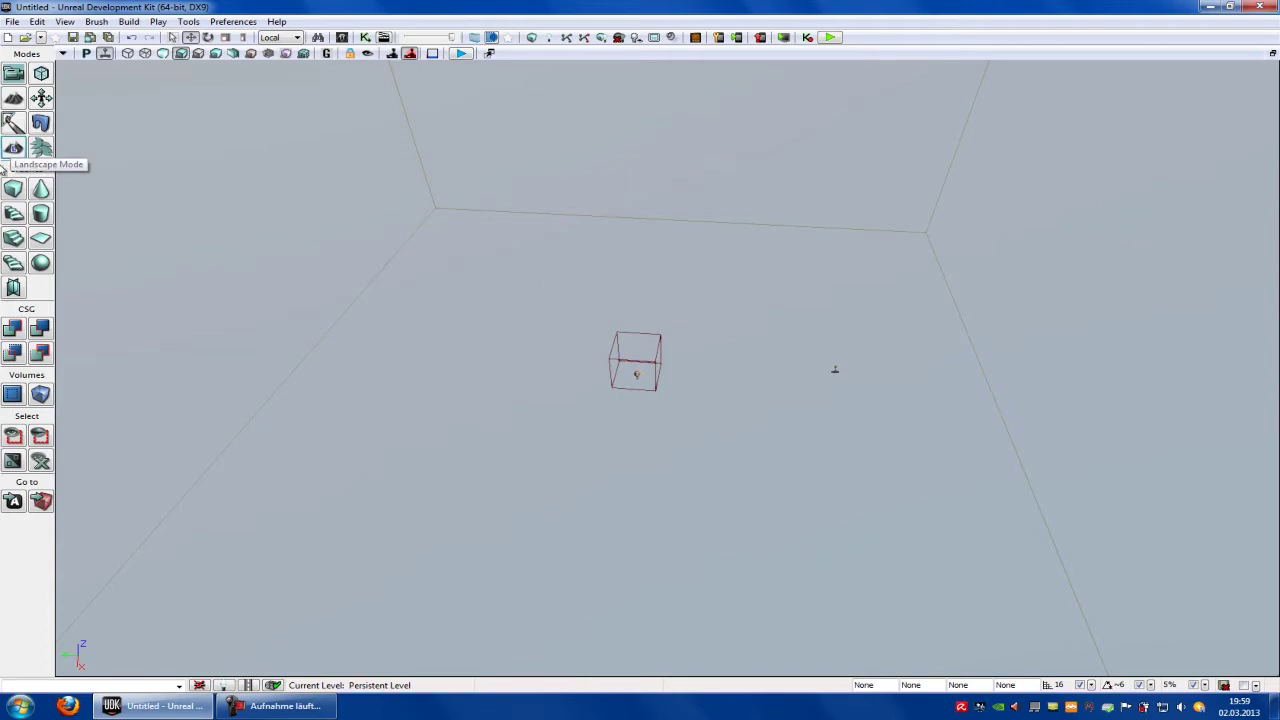
left_click(13, 148)
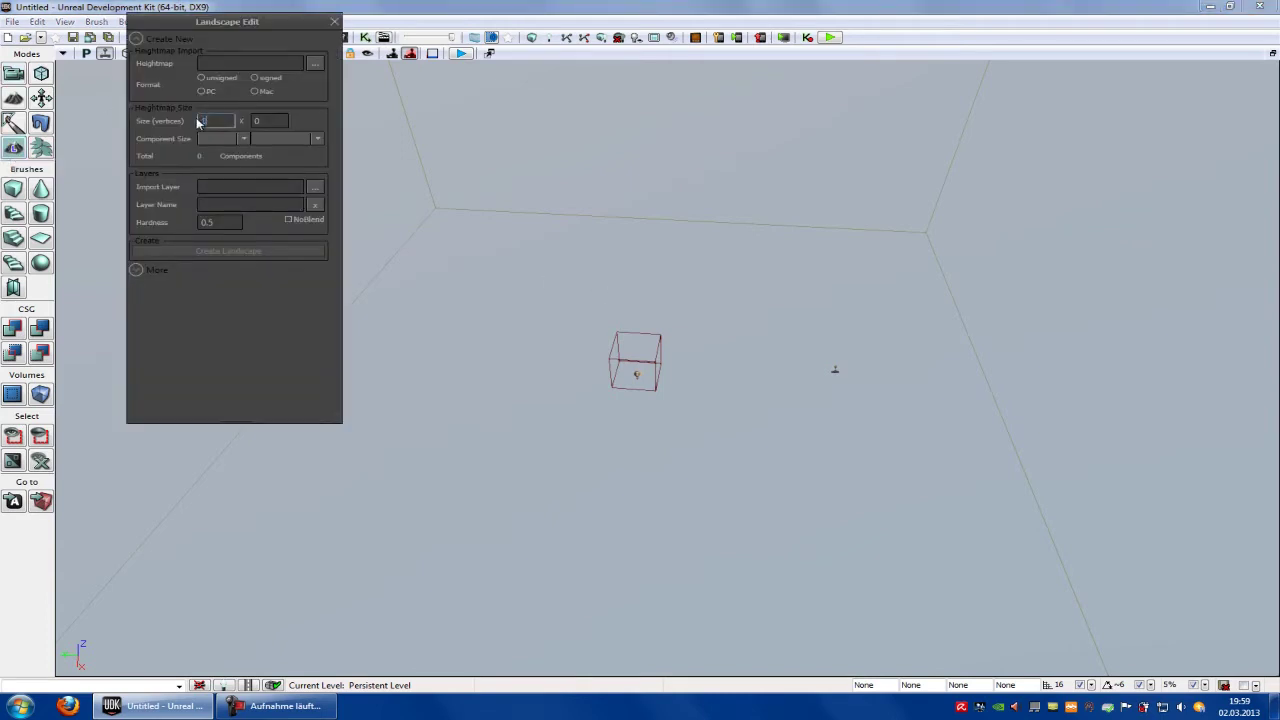
left_click_drag(286, 121, 200, 114)
type("127")
left_click(268, 249)
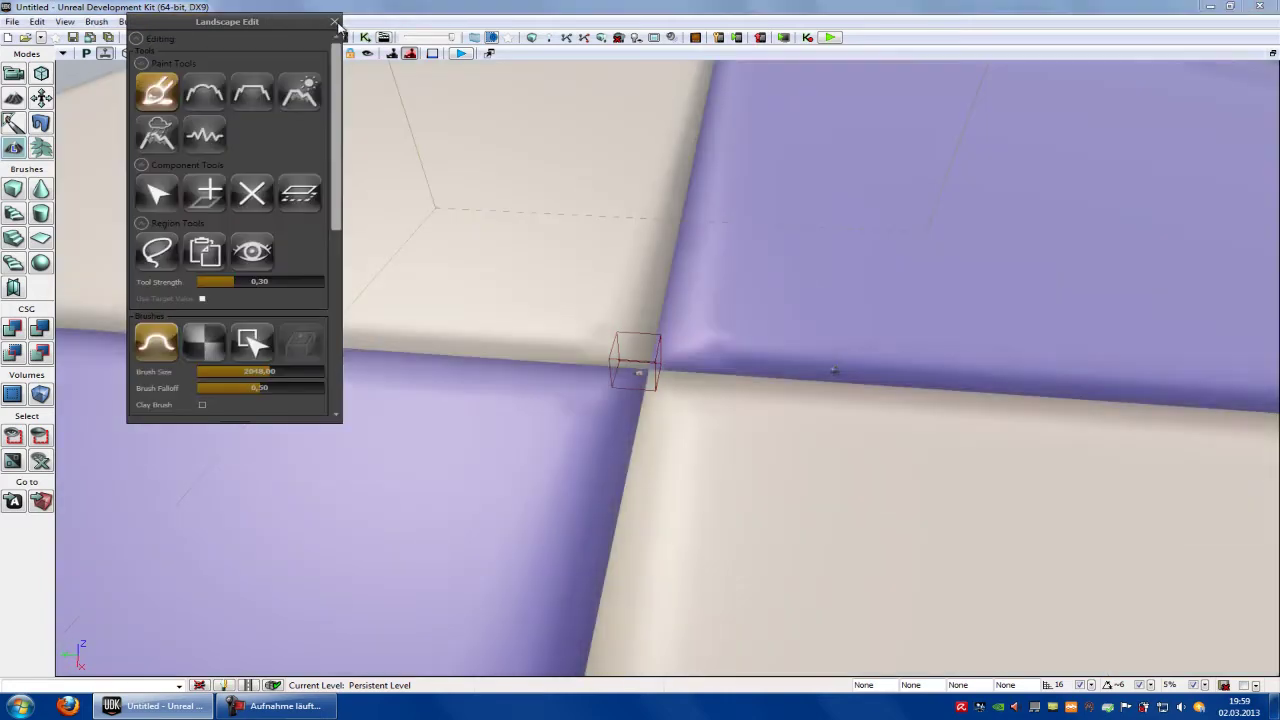
left_click(334, 21)
Save the map to the Desktop under the file name test1.
left_click(12, 21)
left_click(43, 89)
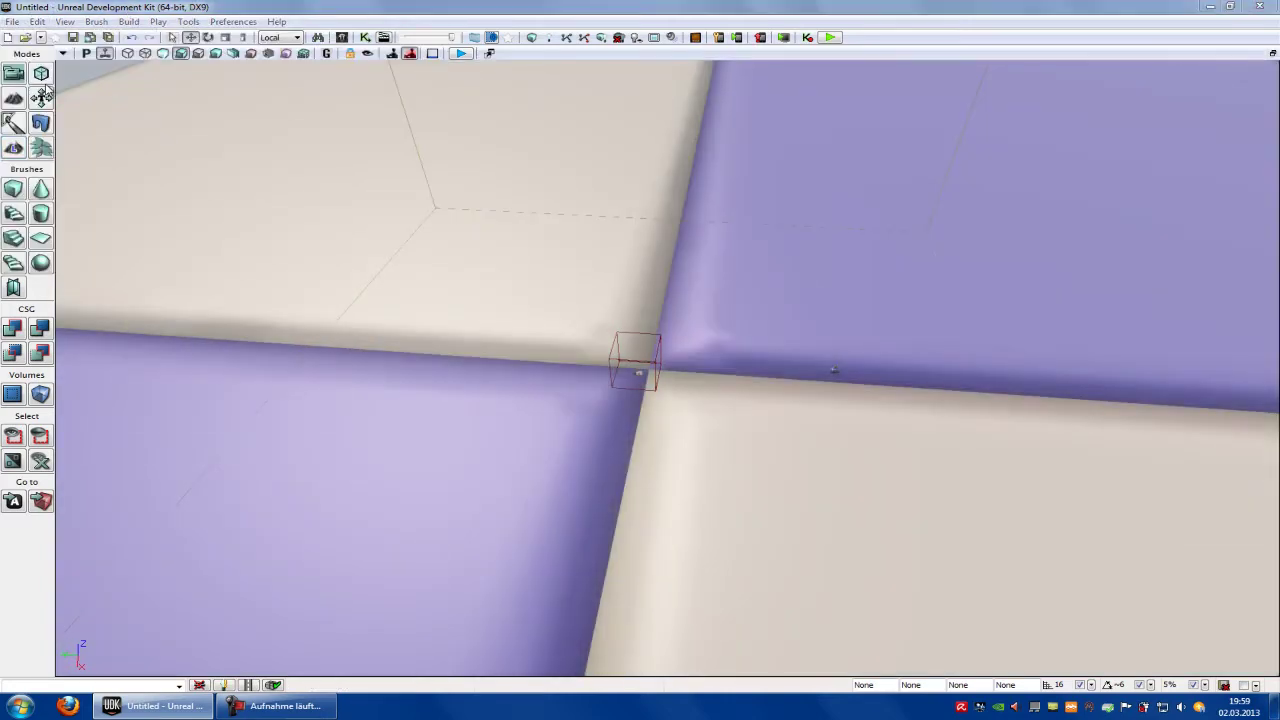
left_click(178, 239)
left_click(187, 225)
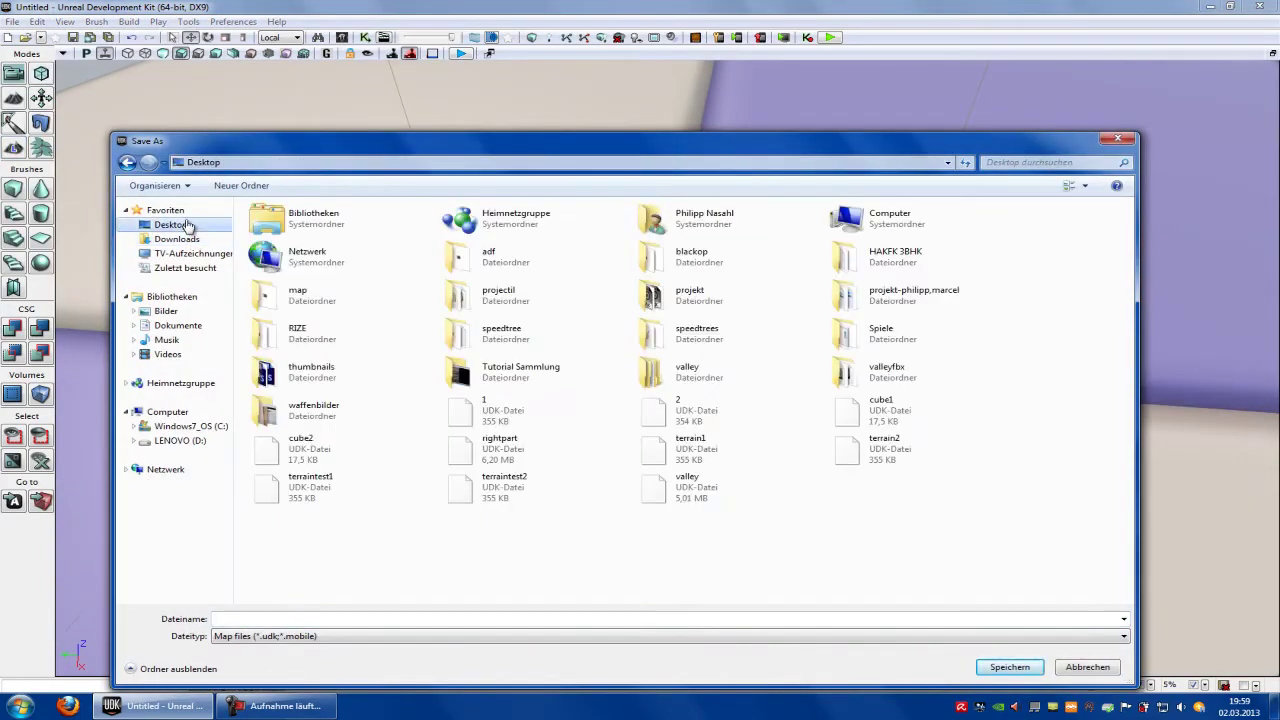
left_click(283, 621)
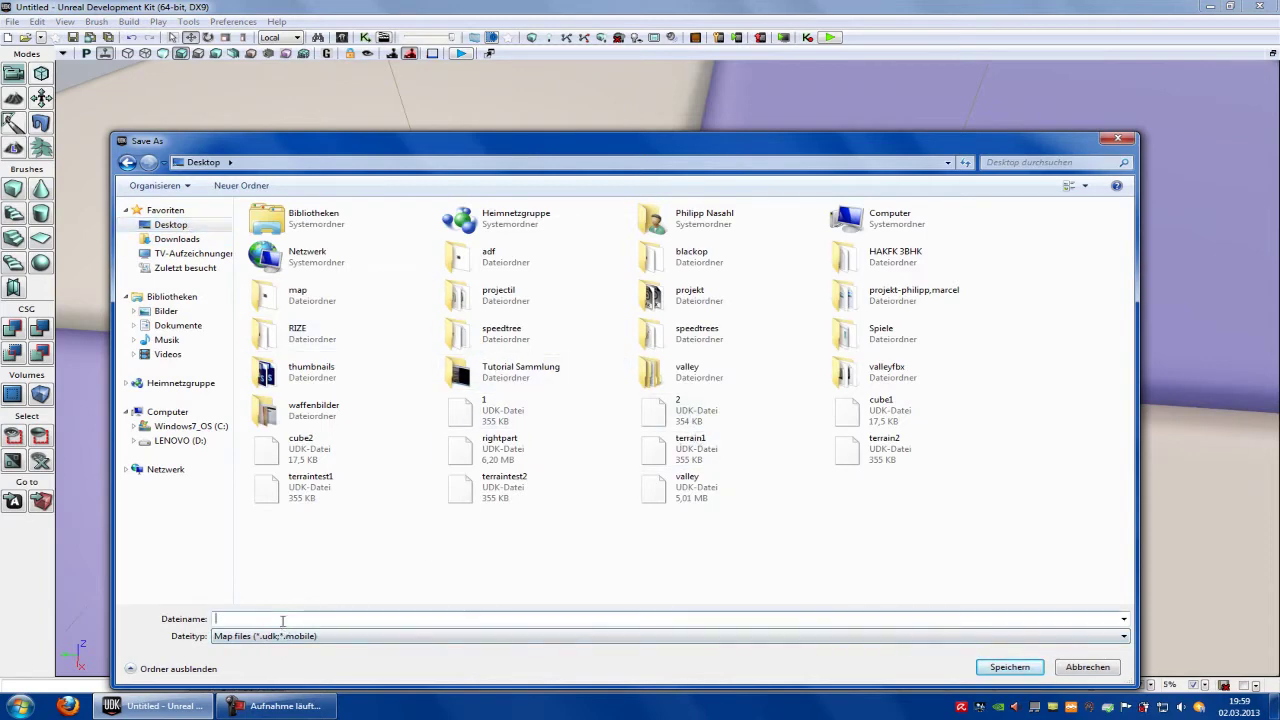
type("test1")
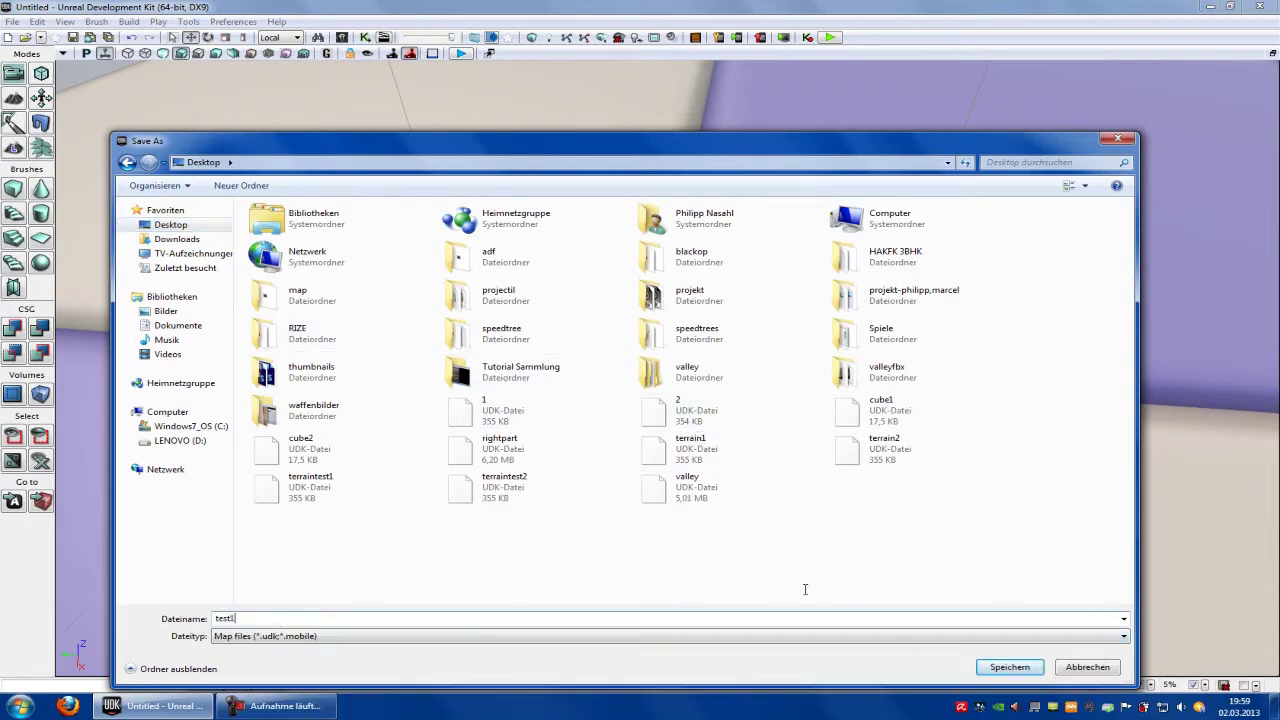
left_click(1009, 667)
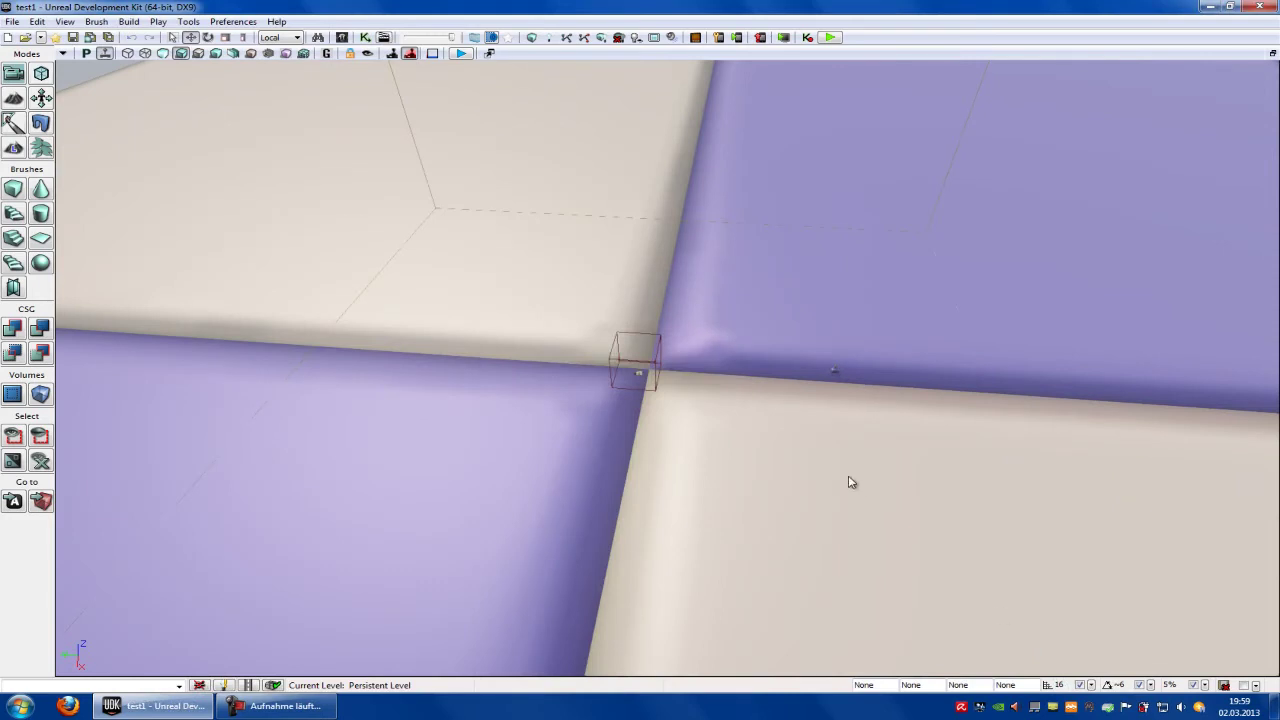
Replace the existing landscape by deleting it and creating a new one of 127 x 127 vertices.
left_click(857, 451)
key("Delete")
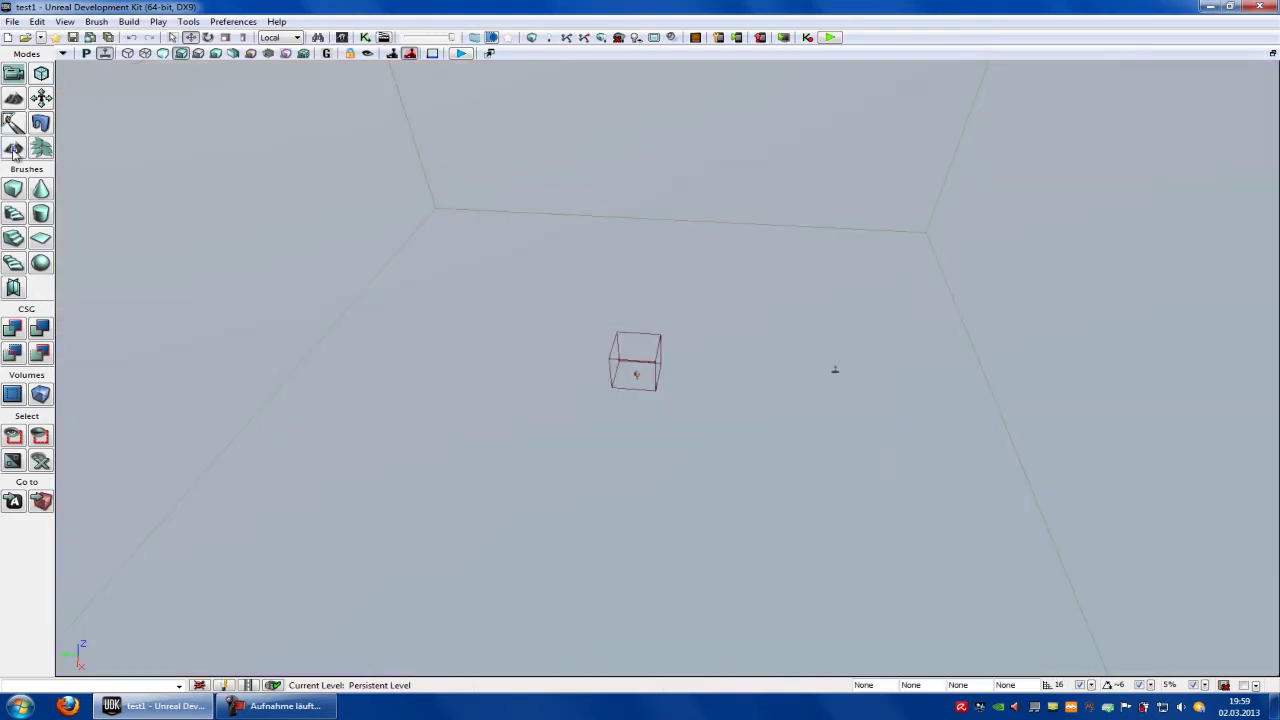
left_click(14, 150)
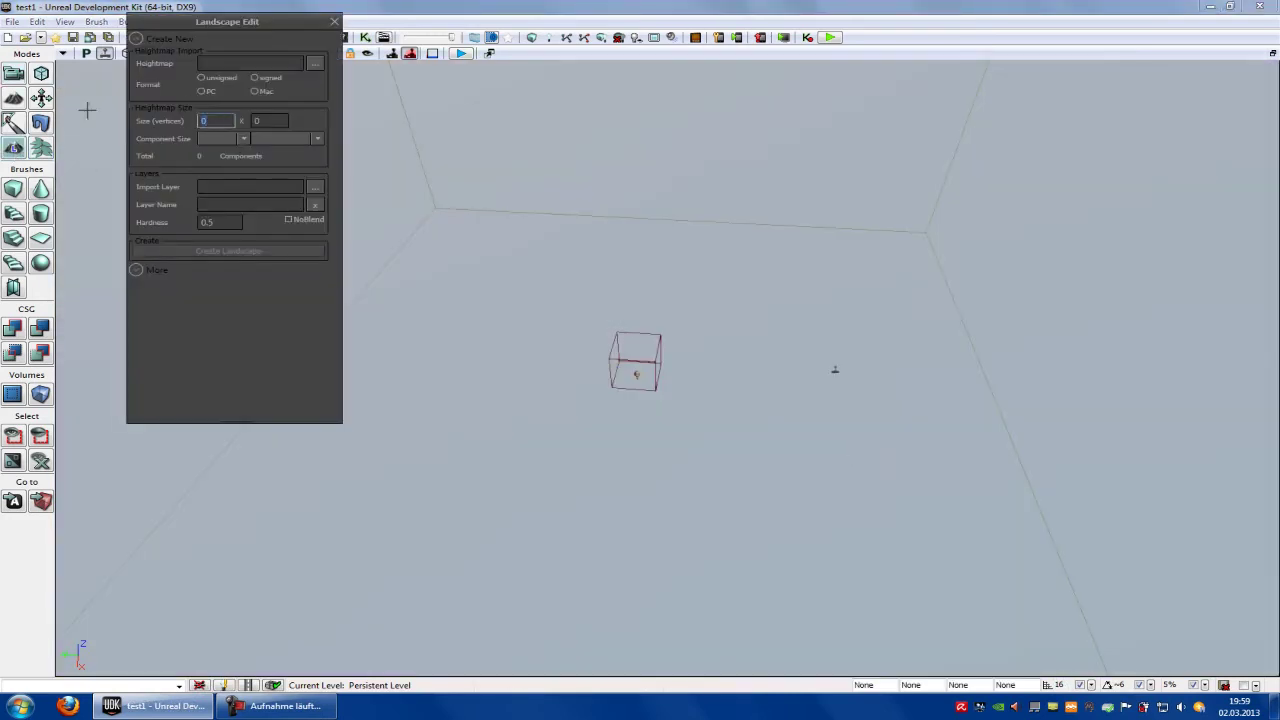
type("127")
left_click(273, 120)
type("127")
left_click(271, 185)
left_click(277, 254)
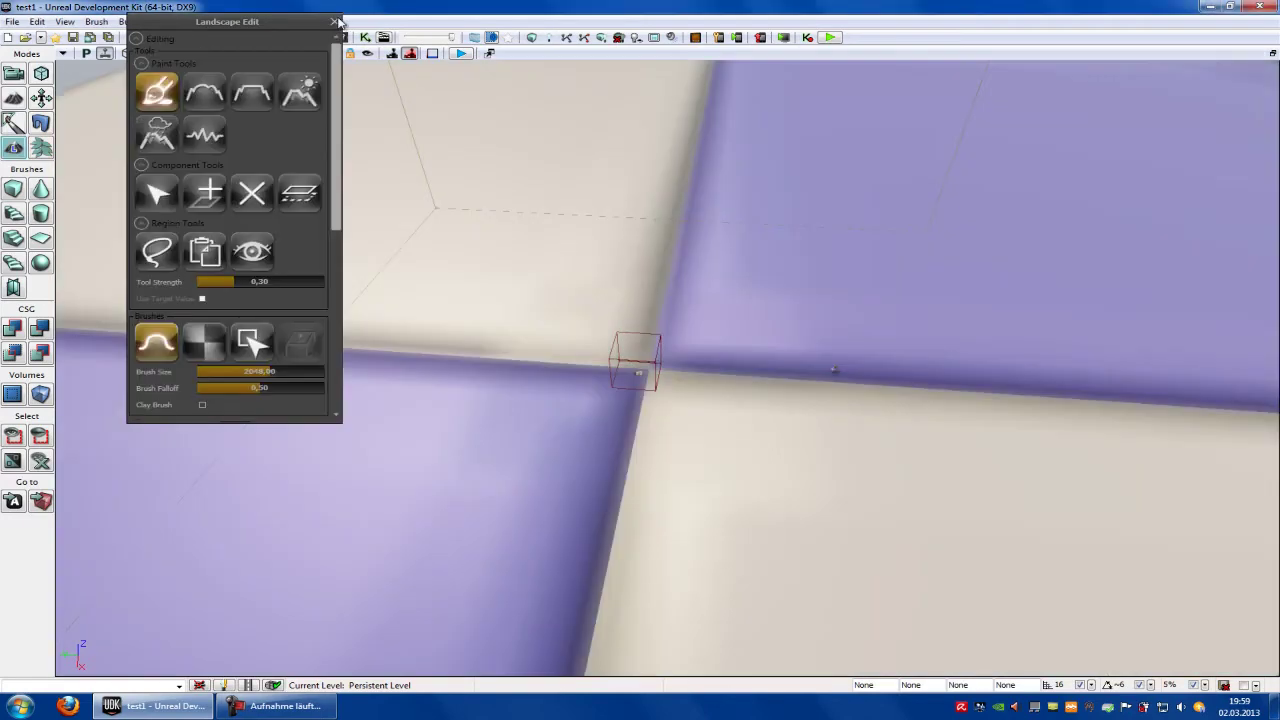
left_click(335, 21)
Save the map as test2 on the Desktop and accept the external package references.
left_click(10, 21)
left_click(40, 94)
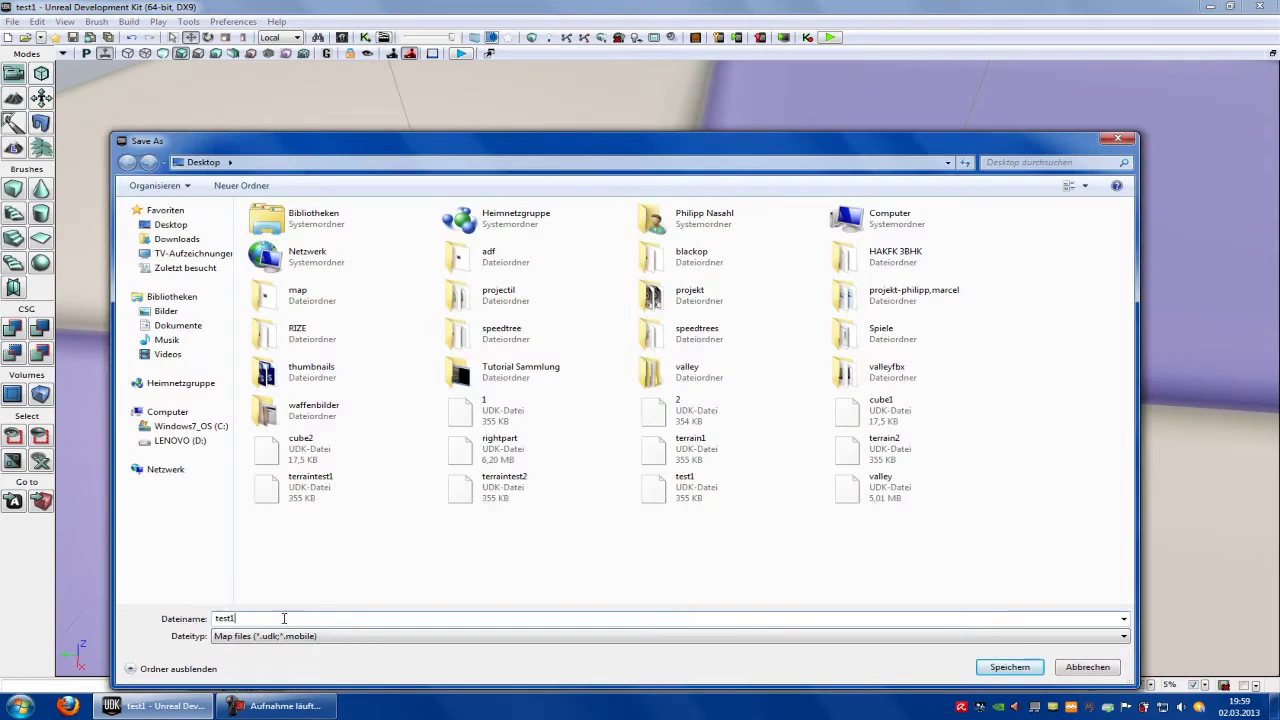
key("BackSpace")
type("2")
key("Return")
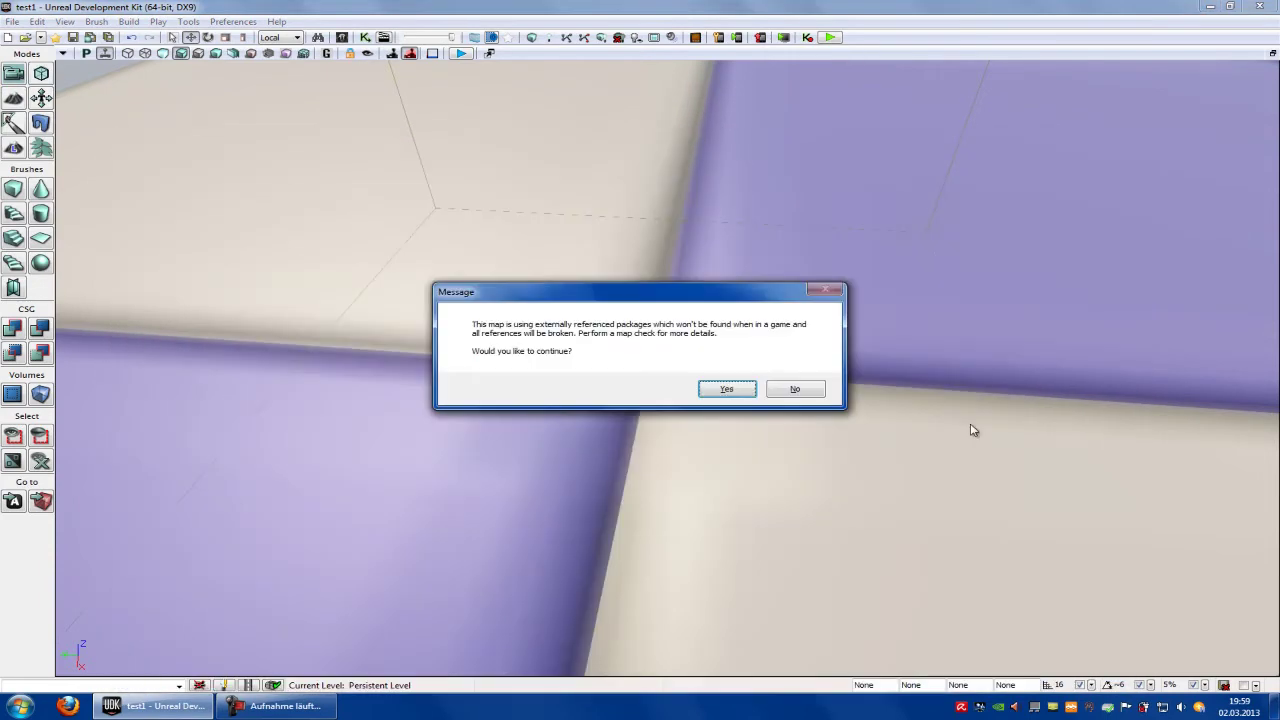
left_click(725, 391)
Start a new map from one of the lighting templates.
right_click_drag(731, 331, 868, 354)
scroll(505, 88, "down", 2)
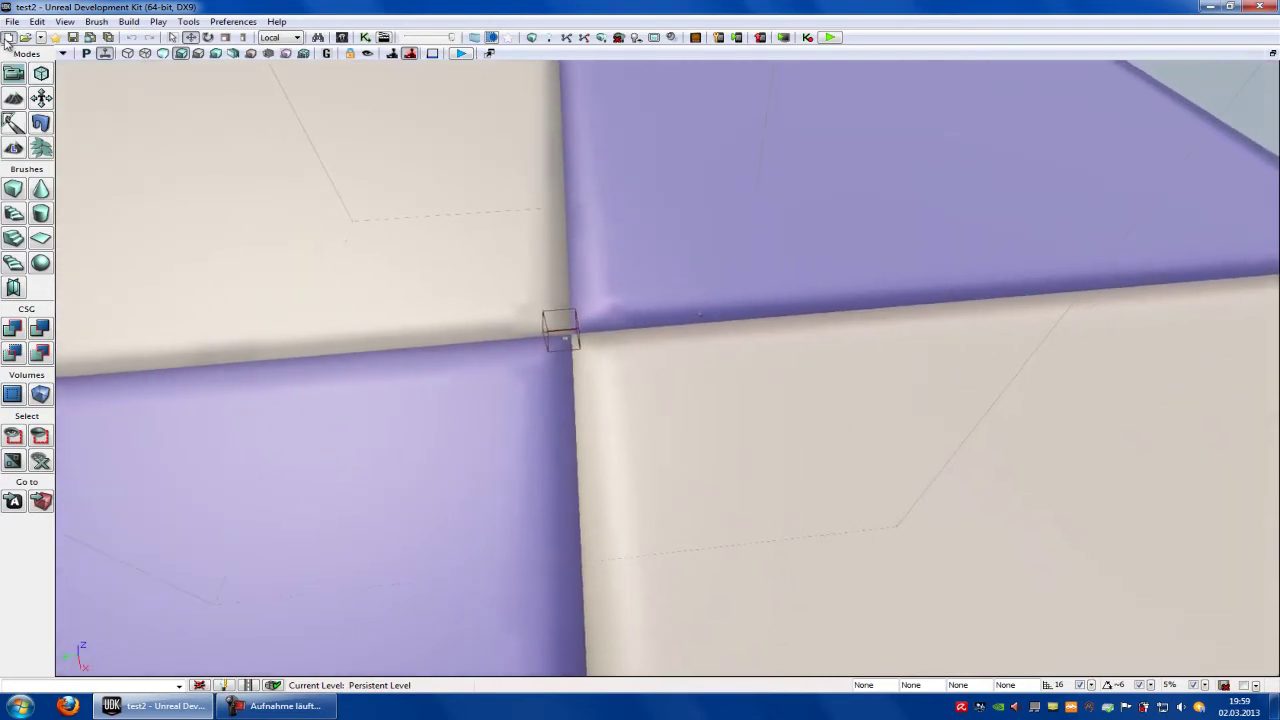
left_click(8, 37)
left_click(679, 295)
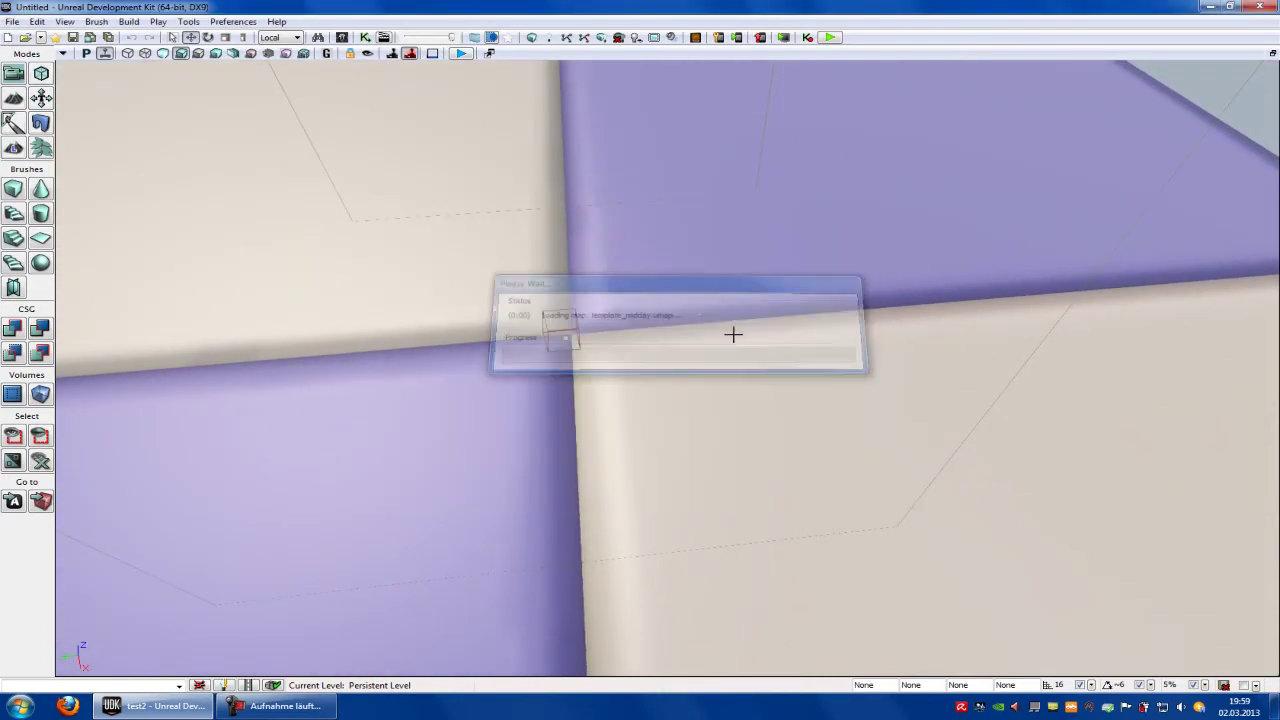
Delete the template's floor mesh and cube from the new map.
right_click_drag(860, 500, 889, 595)
left_click(840, 471)
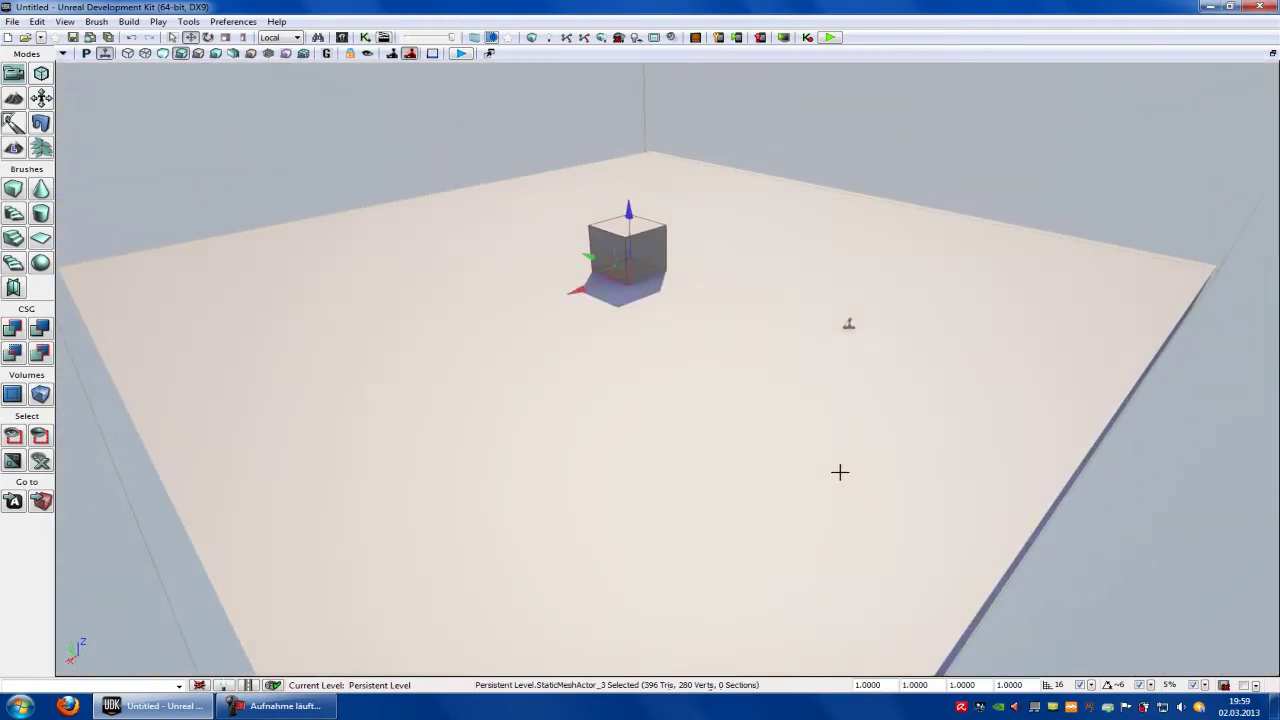
key("Delete")
left_click(657, 246)
key("Delete")
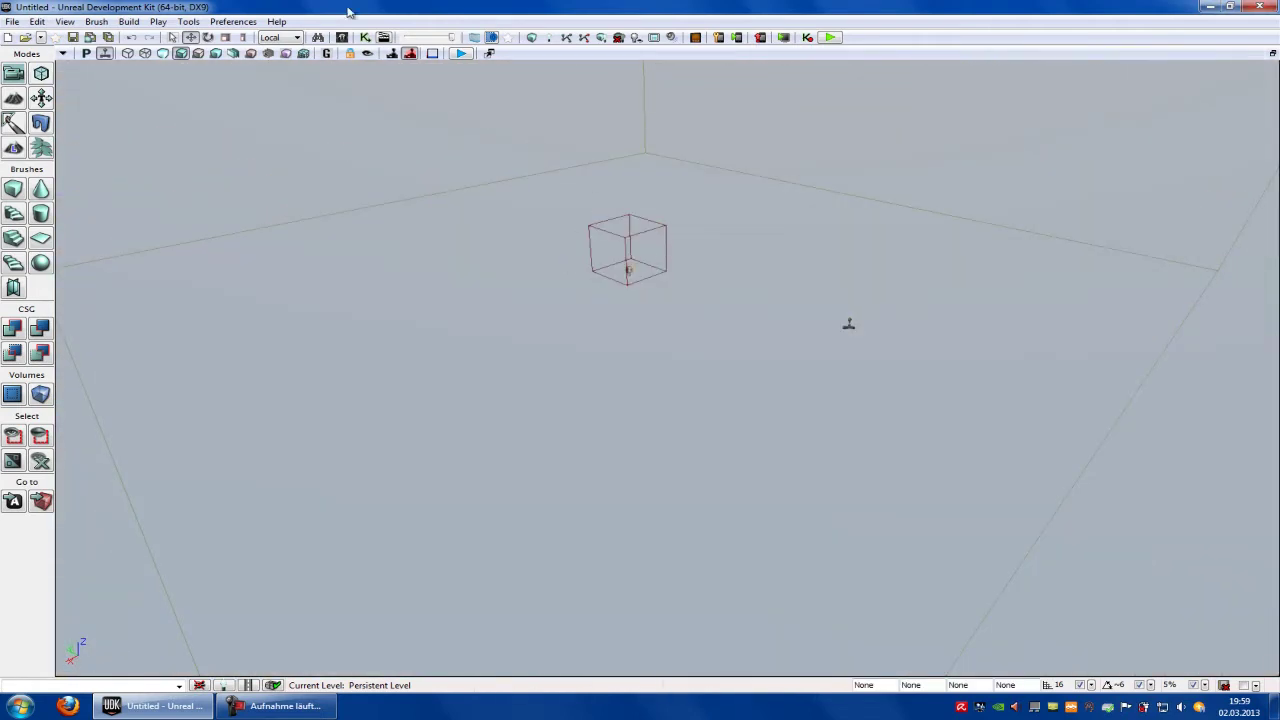
Open the browser windows and show the Levels browser.
left_click(66, 22)
mouse_move(157, 40)
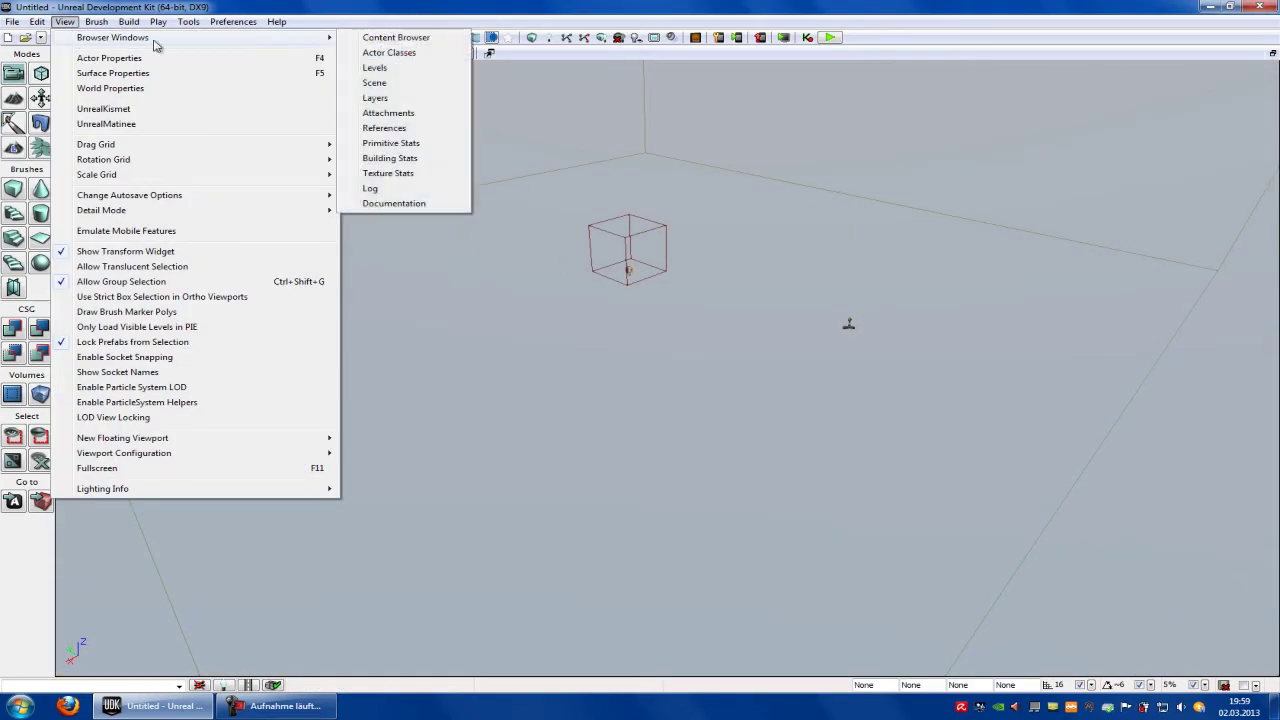
left_click(413, 56)
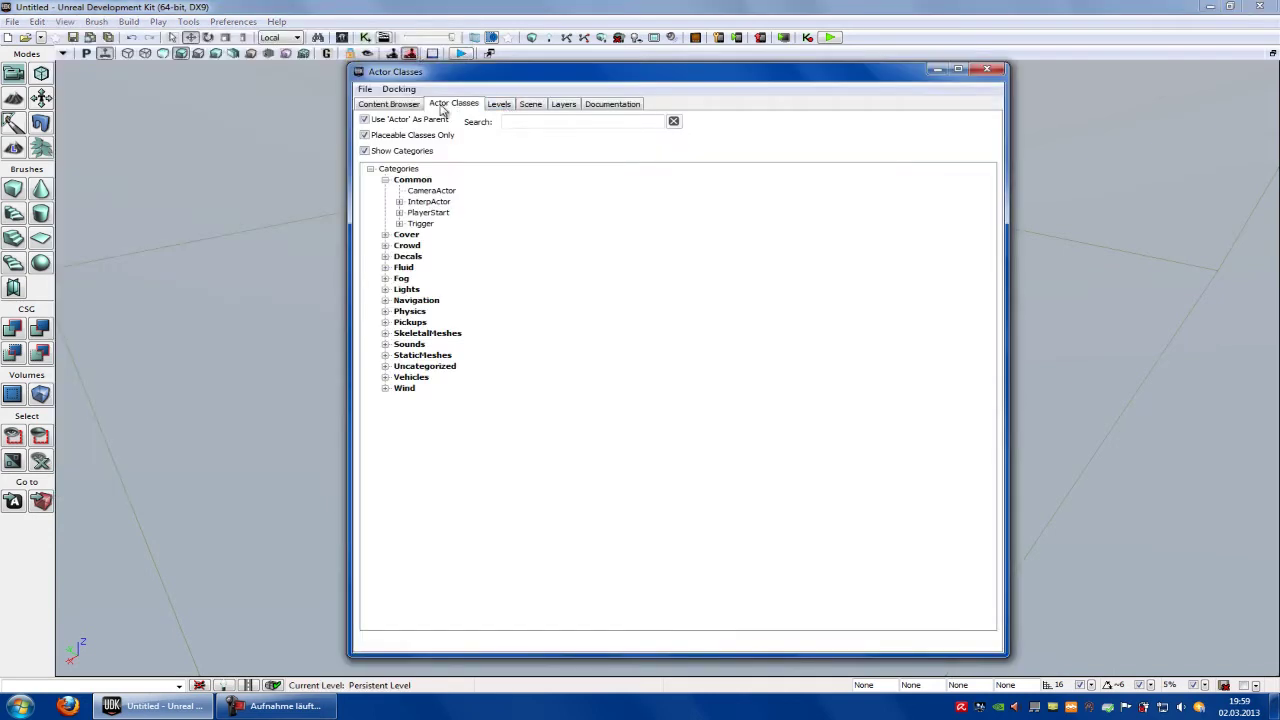
left_click(499, 104)
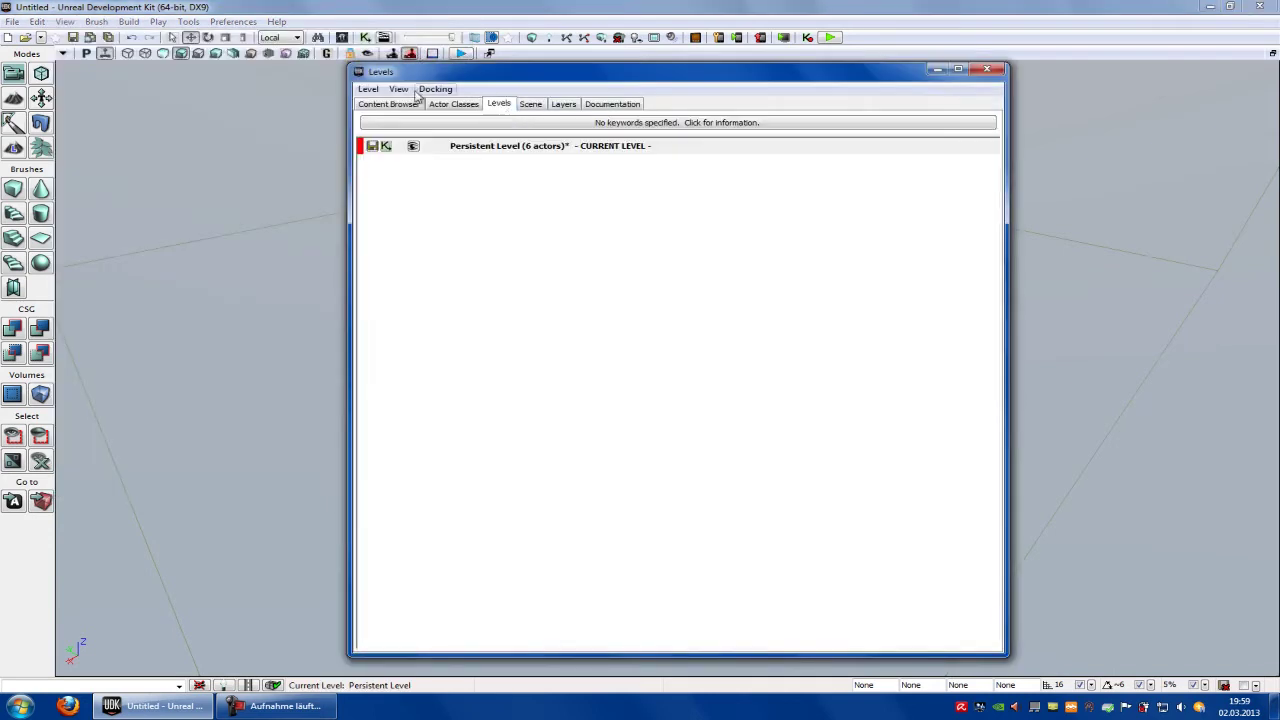
Add the Desktop maps test1 and test2 as sublevels with the Kismet streaming method and minimize the Levels browser.
left_click(368, 89)
left_click(397, 137)
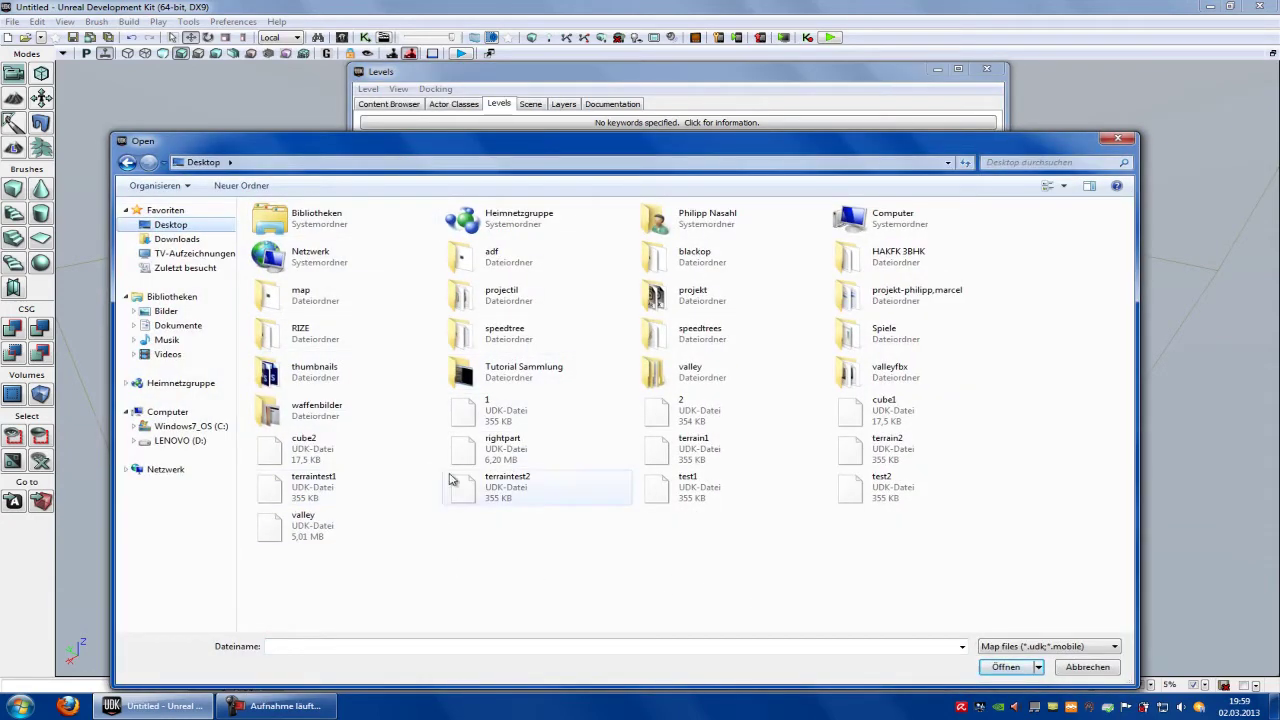
left_click(757, 505)
left_click(921, 493, "ctrl")
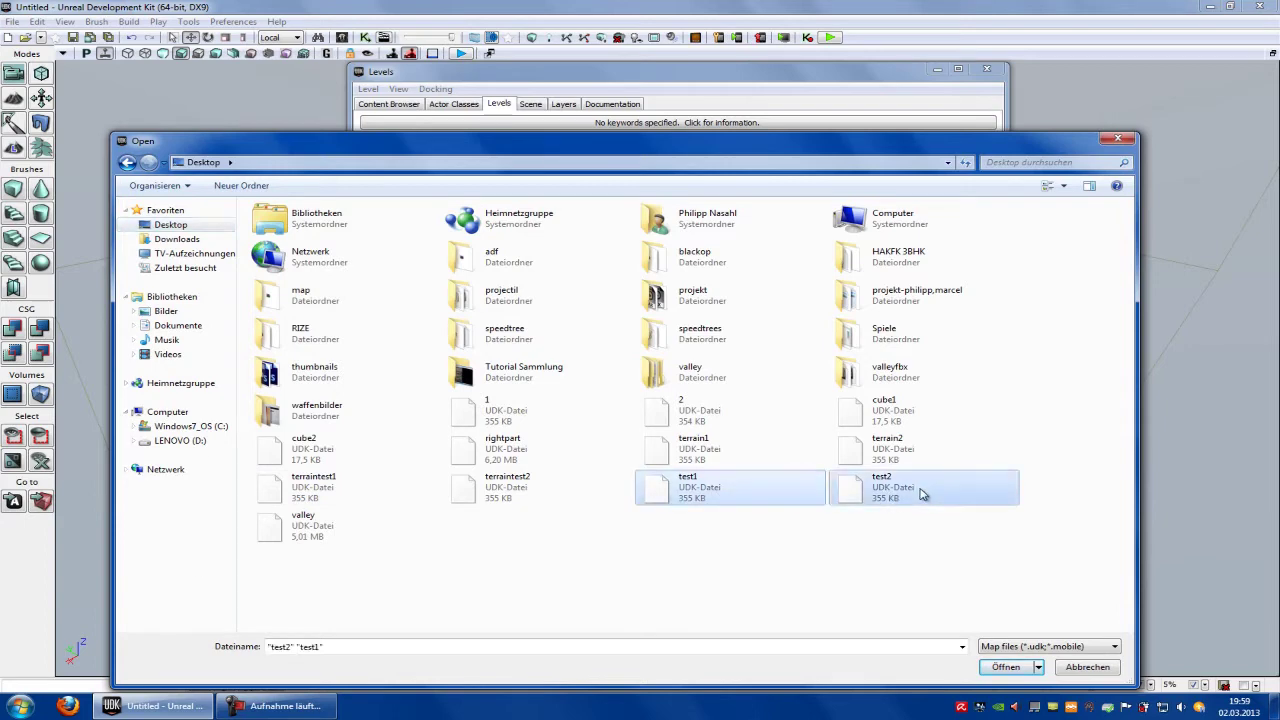
left_click(1007, 666)
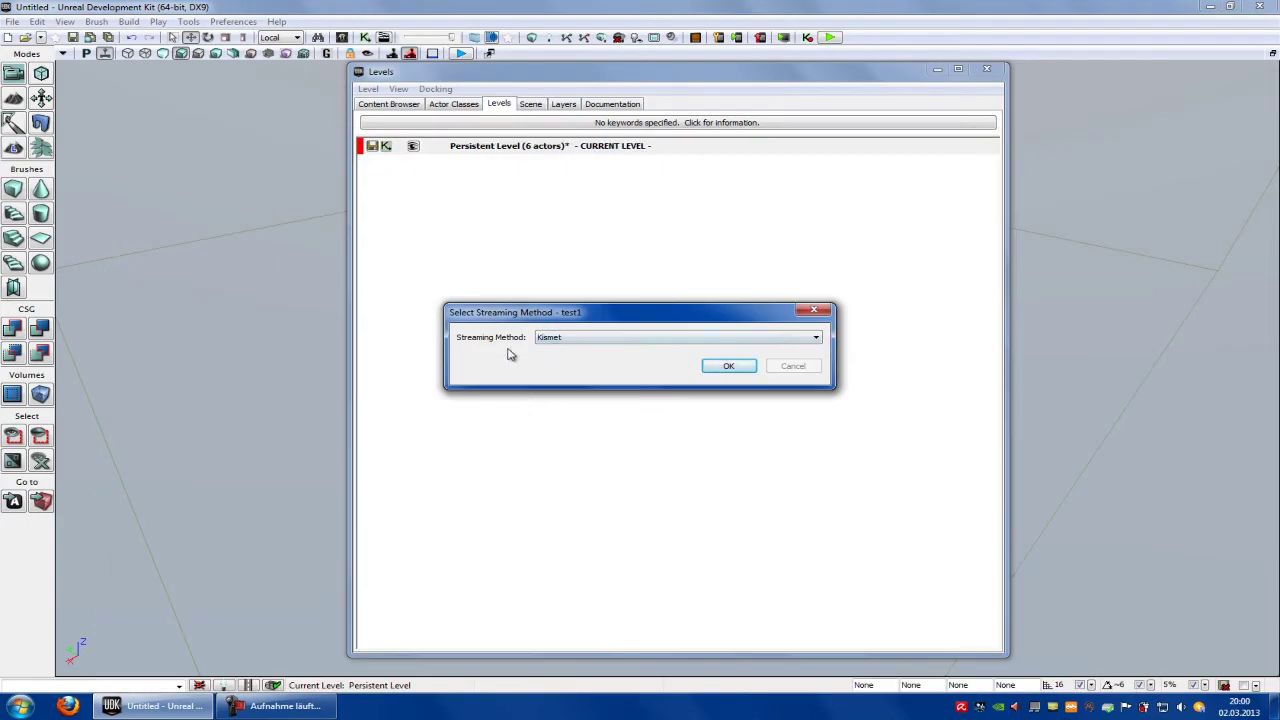
left_click(727, 365)
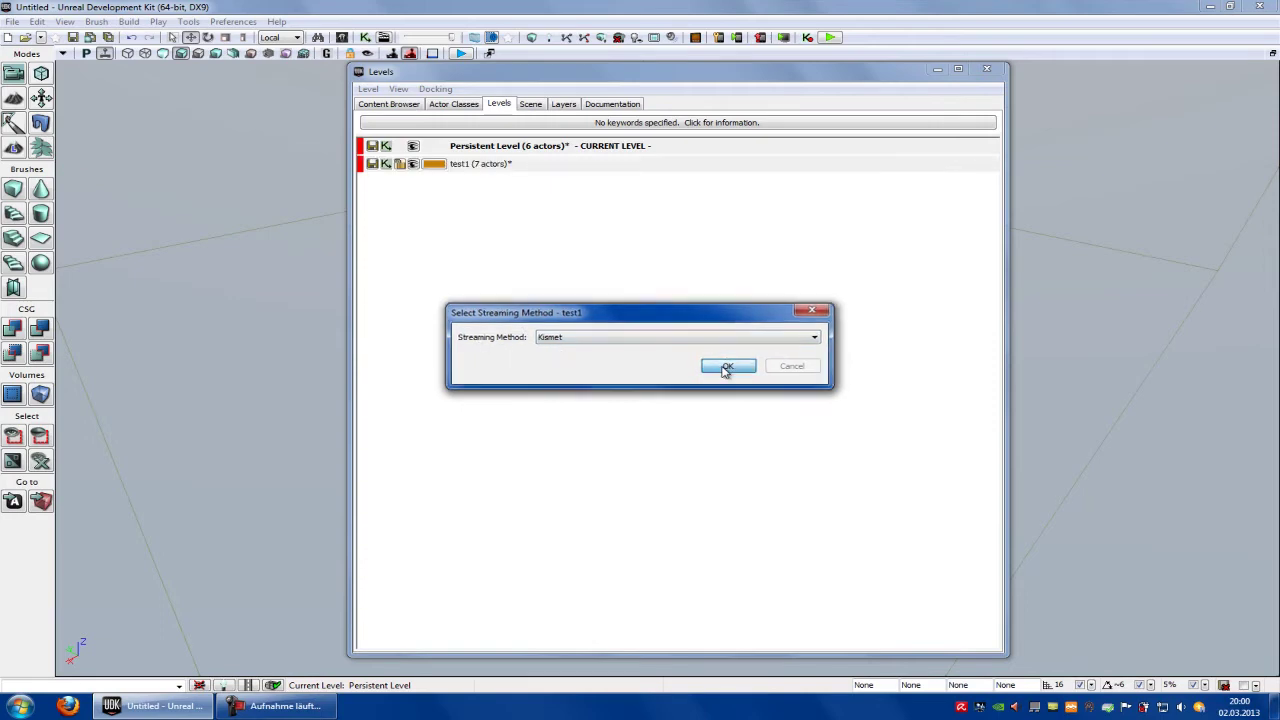
left_click(727, 365)
left_click(938, 72)
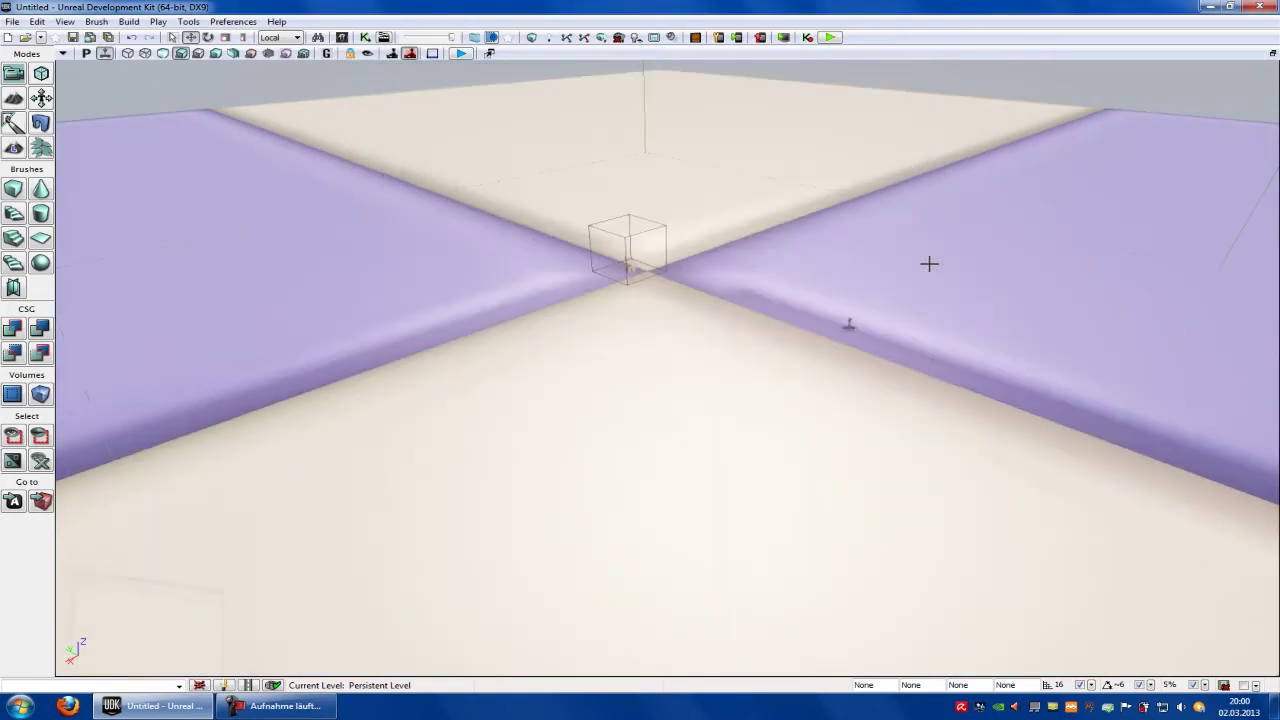
Select the test2 landscape and move it along its green axis until it lies beside the test1 landscape.
right_click_drag(929, 263, 874, 291)
left_click(771, 291)
right_click_drag(771, 291, 1271, 214)
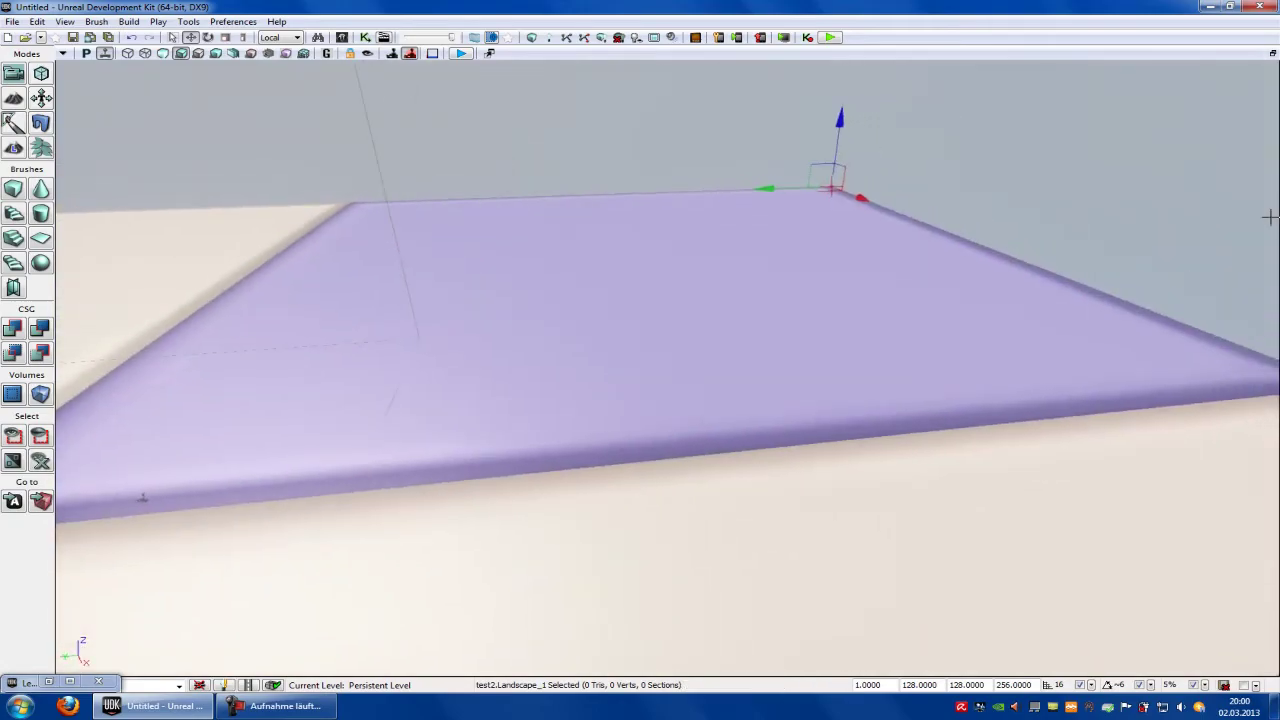
left_click_drag(706, 197, 1276, 61)
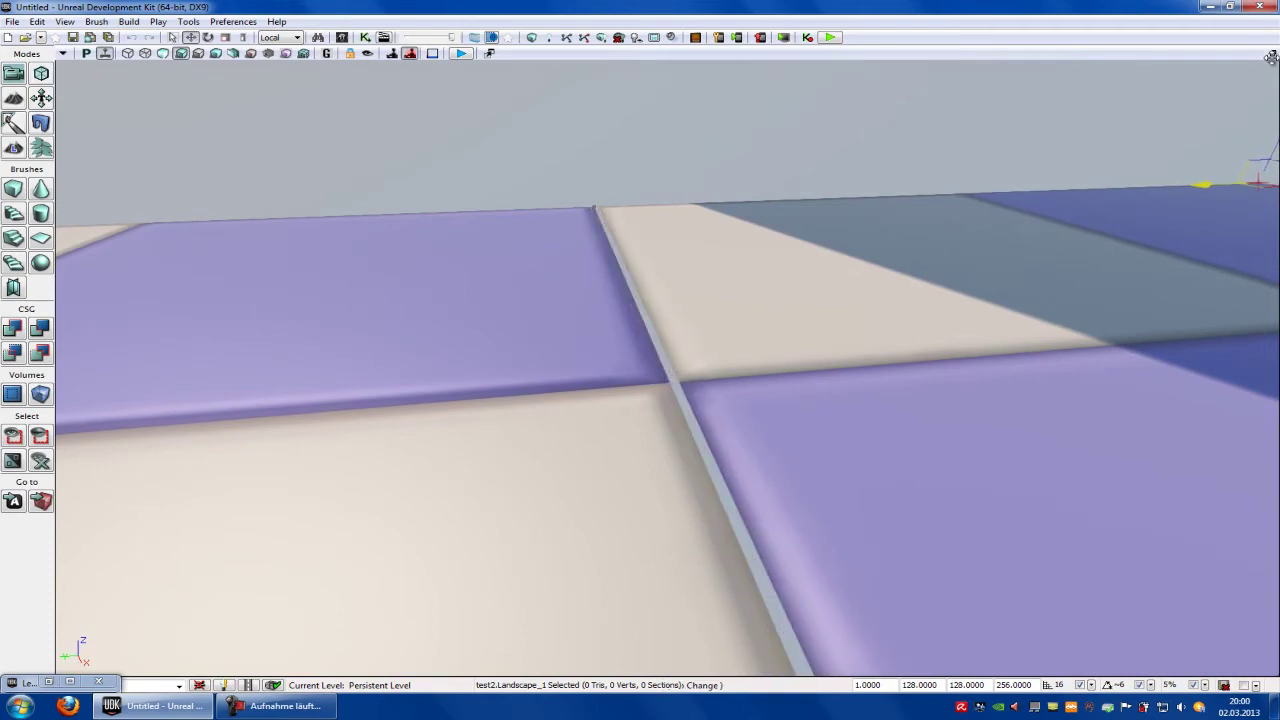
Restore the Levels browser and toggle the visibility of test1 and test2 off and back on.
left_click(49, 682)
left_click_drag(512, 66, 284, 77)
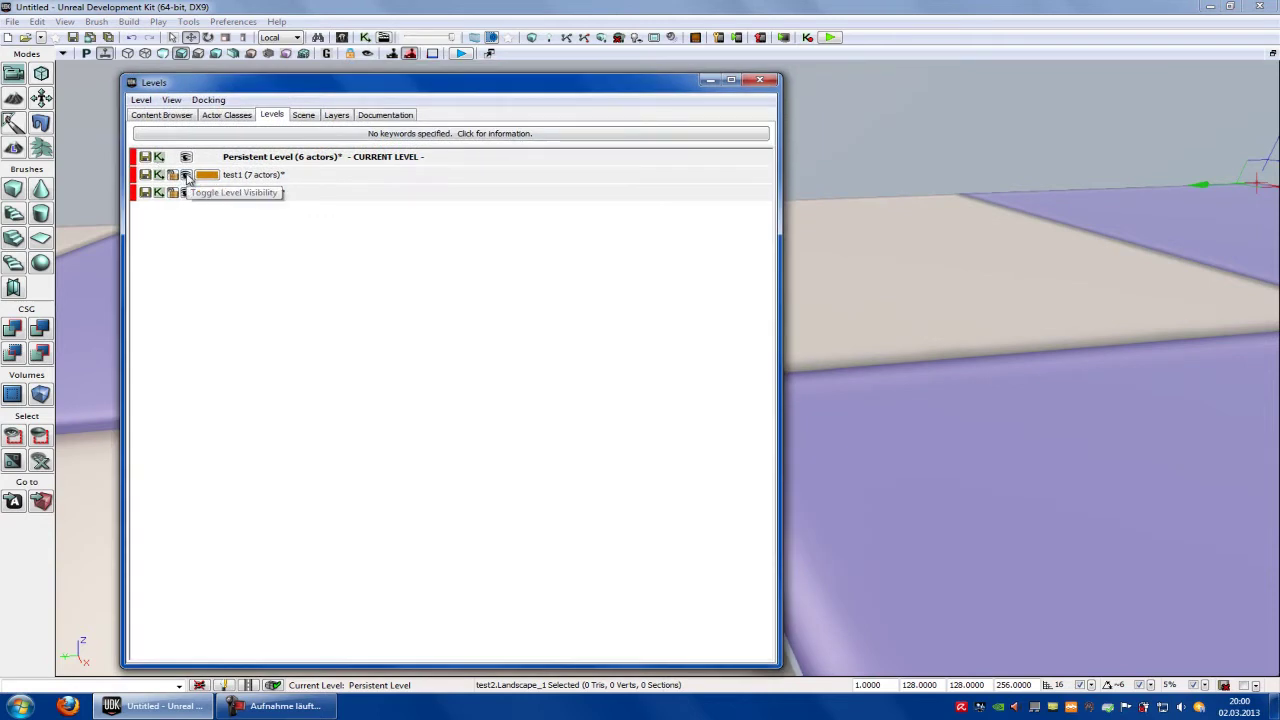
left_click(186, 177)
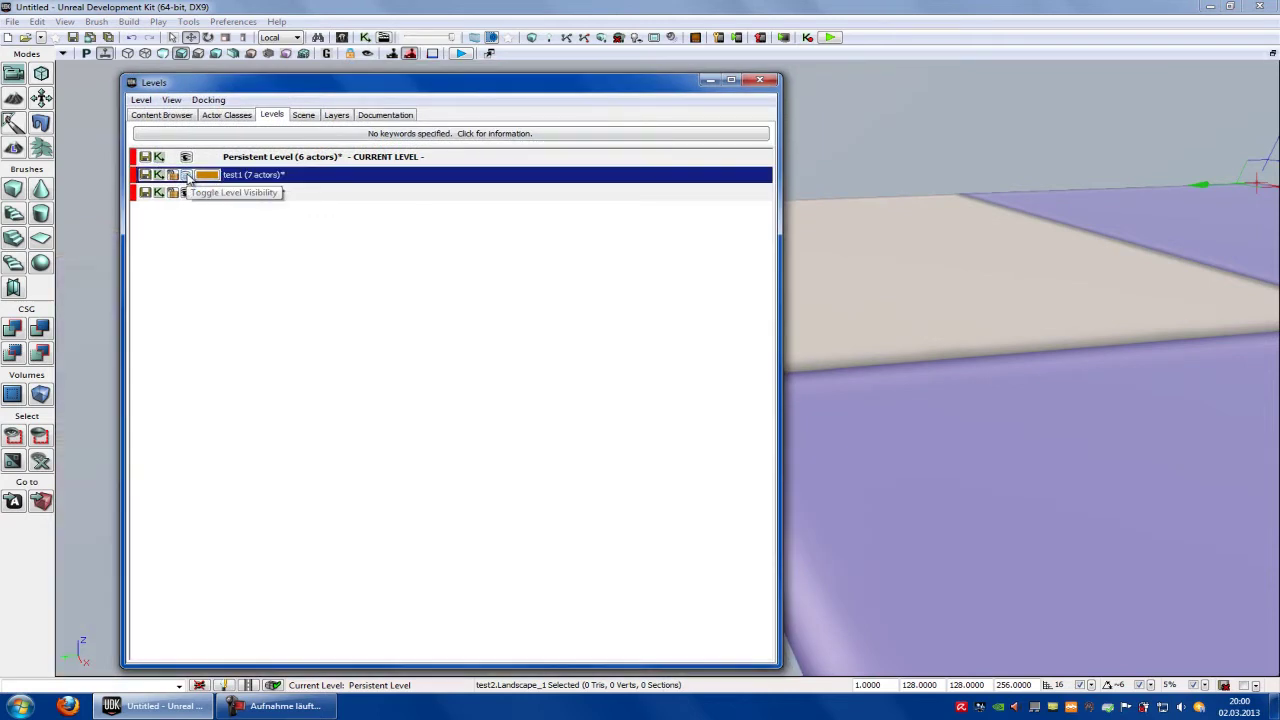
left_click_drag(260, 83, 418, 84)
left_click(568, 172)
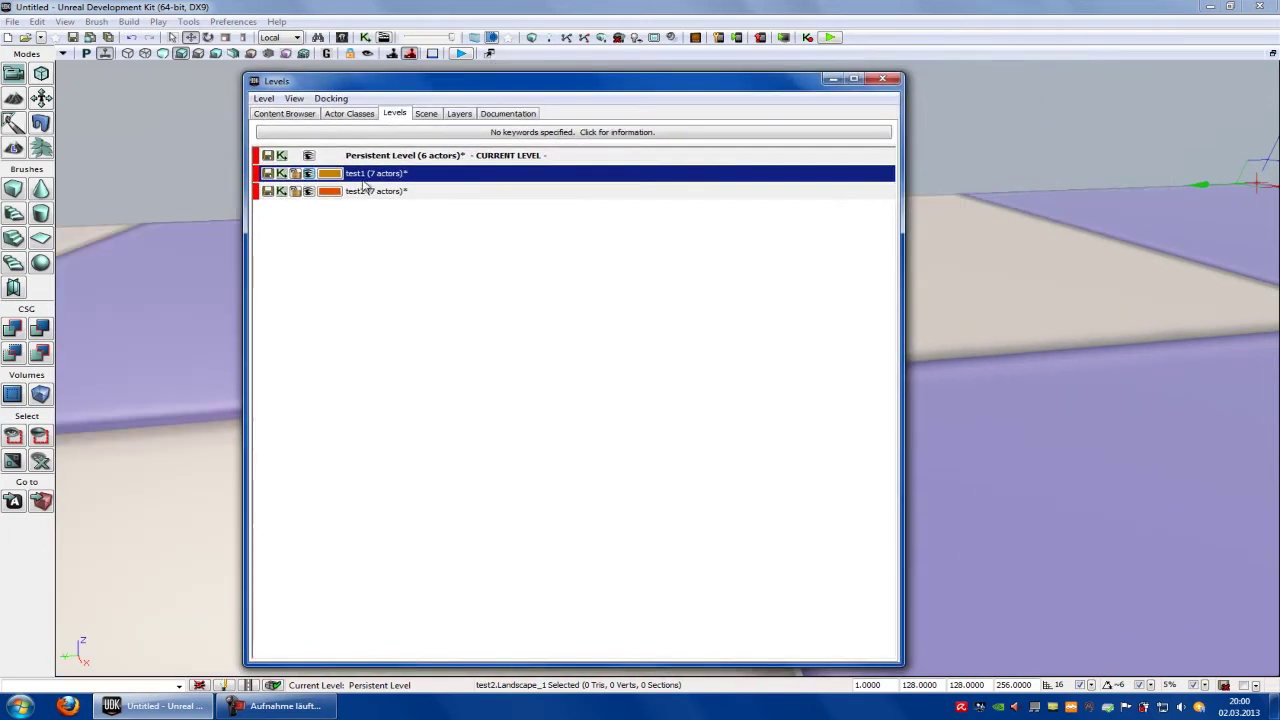
left_click(309, 193)
left_click(309, 193)
left_click(404, 180)
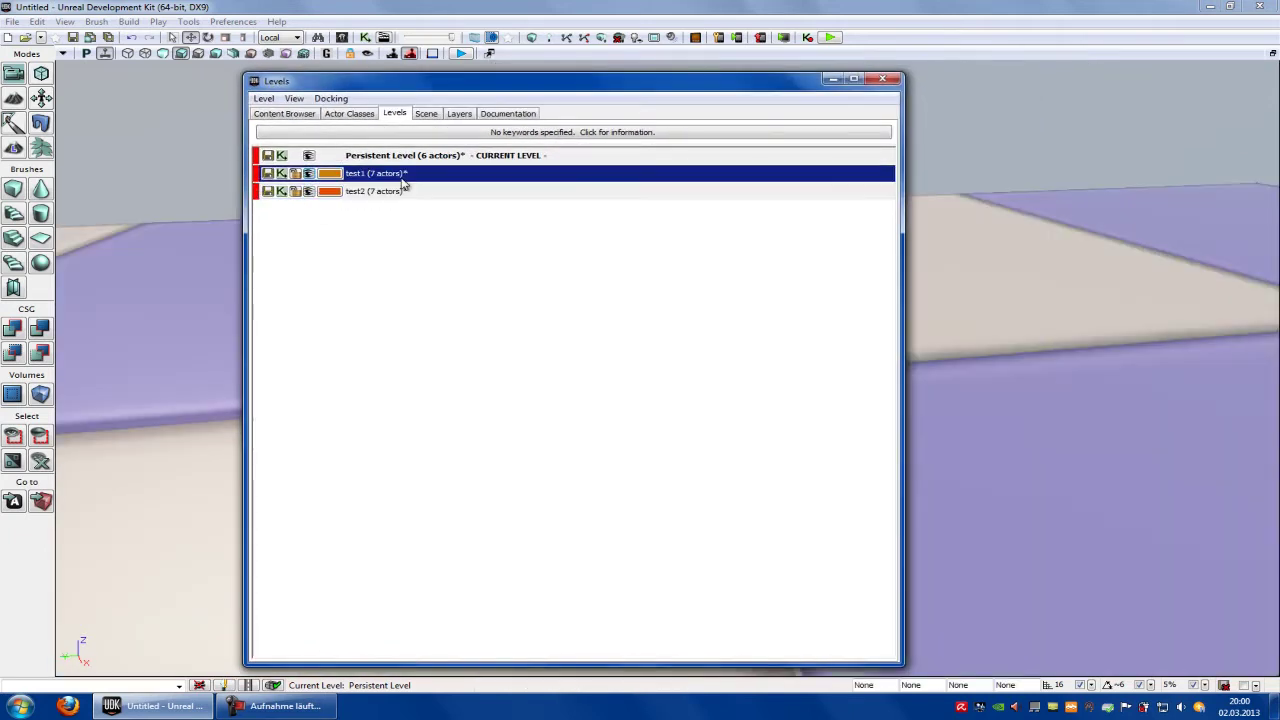
right_click(396, 180)
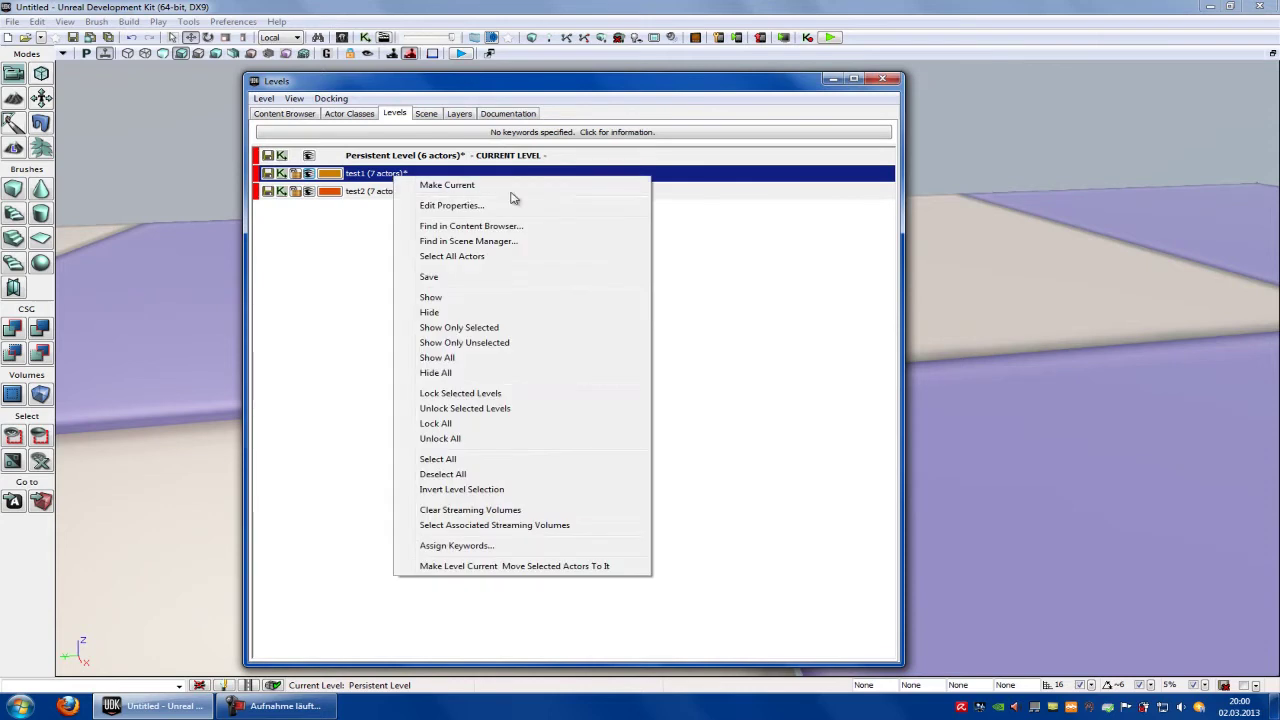
left_click(840, 274)
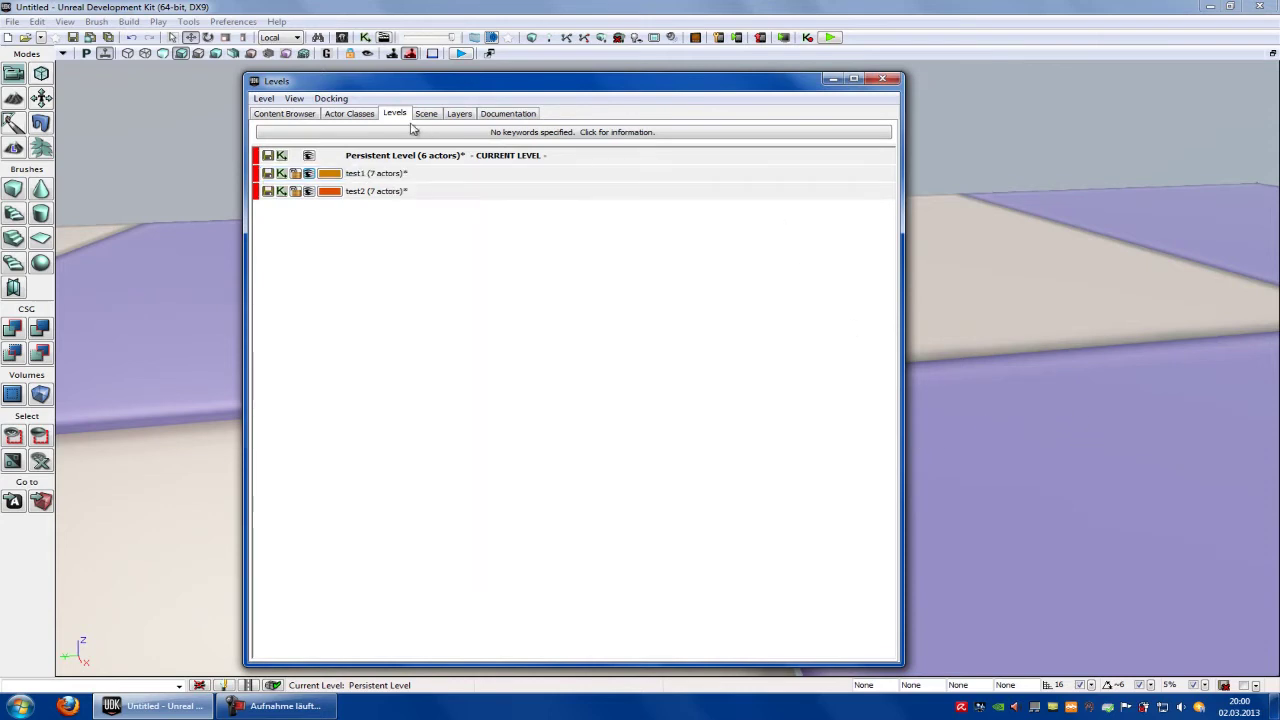
left_click(390, 176)
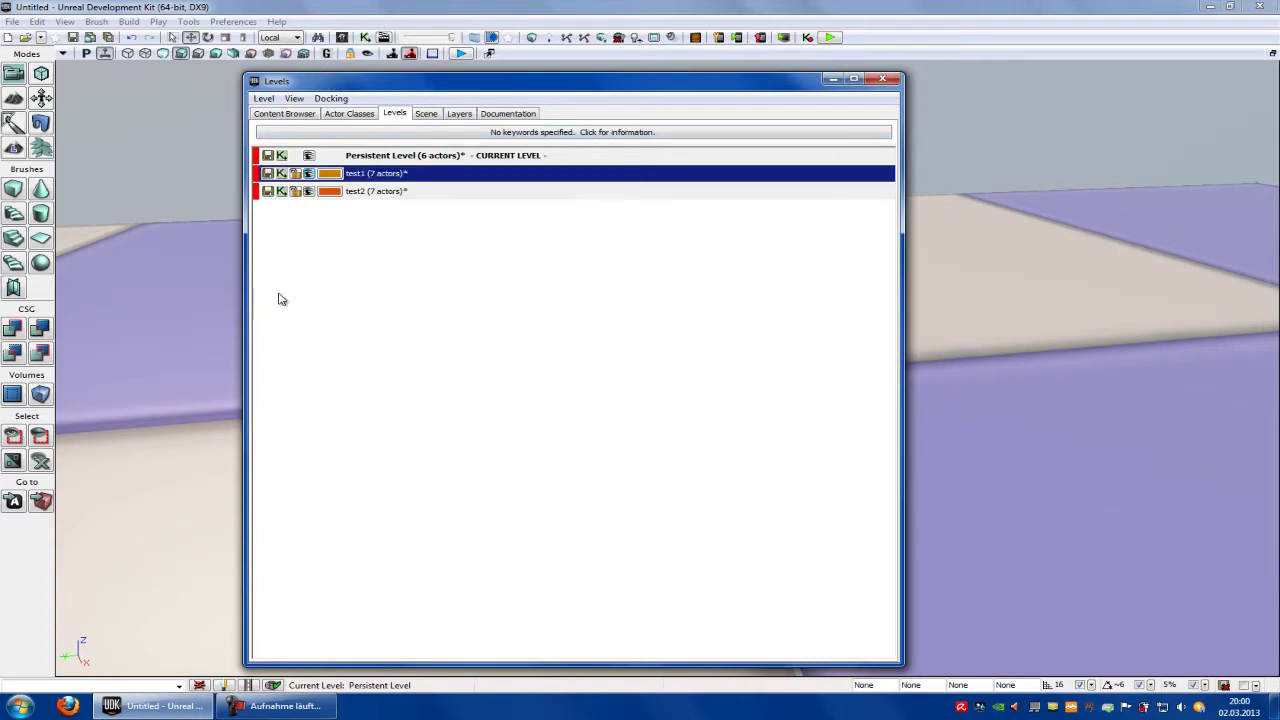
Minimize the Levels browser and open the Landscape Edit tools, placing their window clear of the seam between the landscapes.
left_click(150, 413)
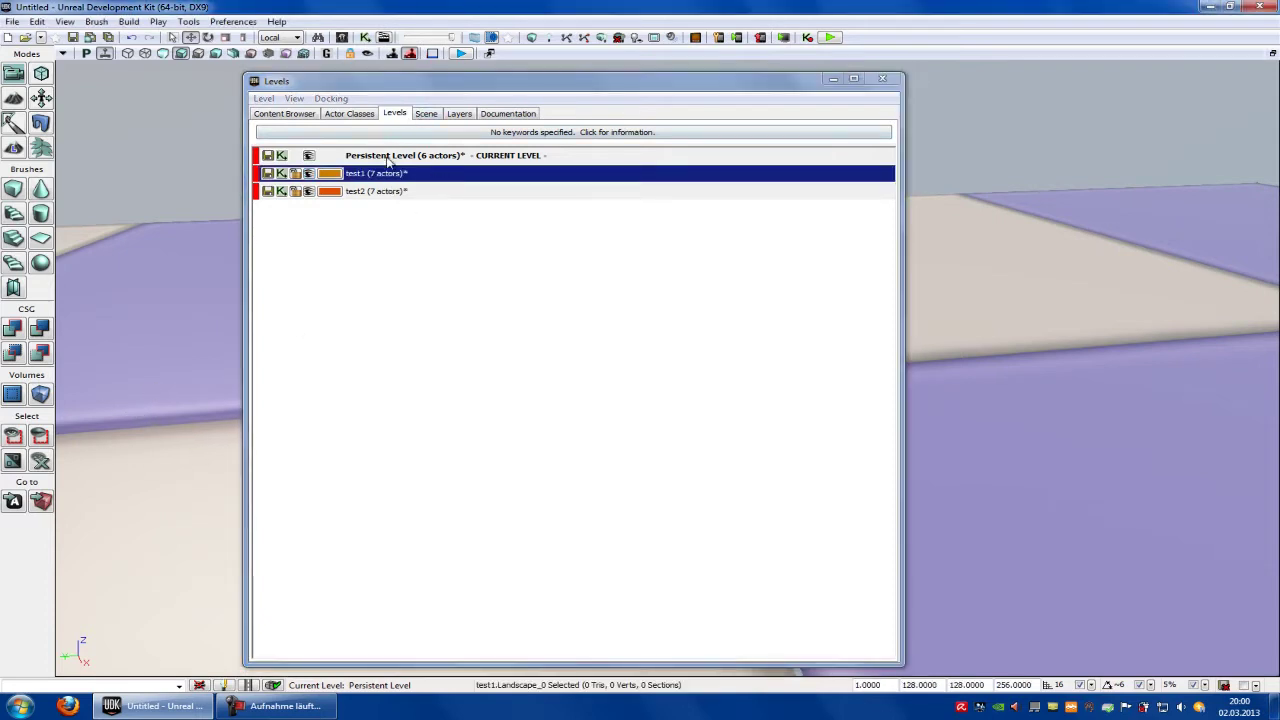
left_click(834, 80)
right_click_drag(926, 153, 1040, 325)
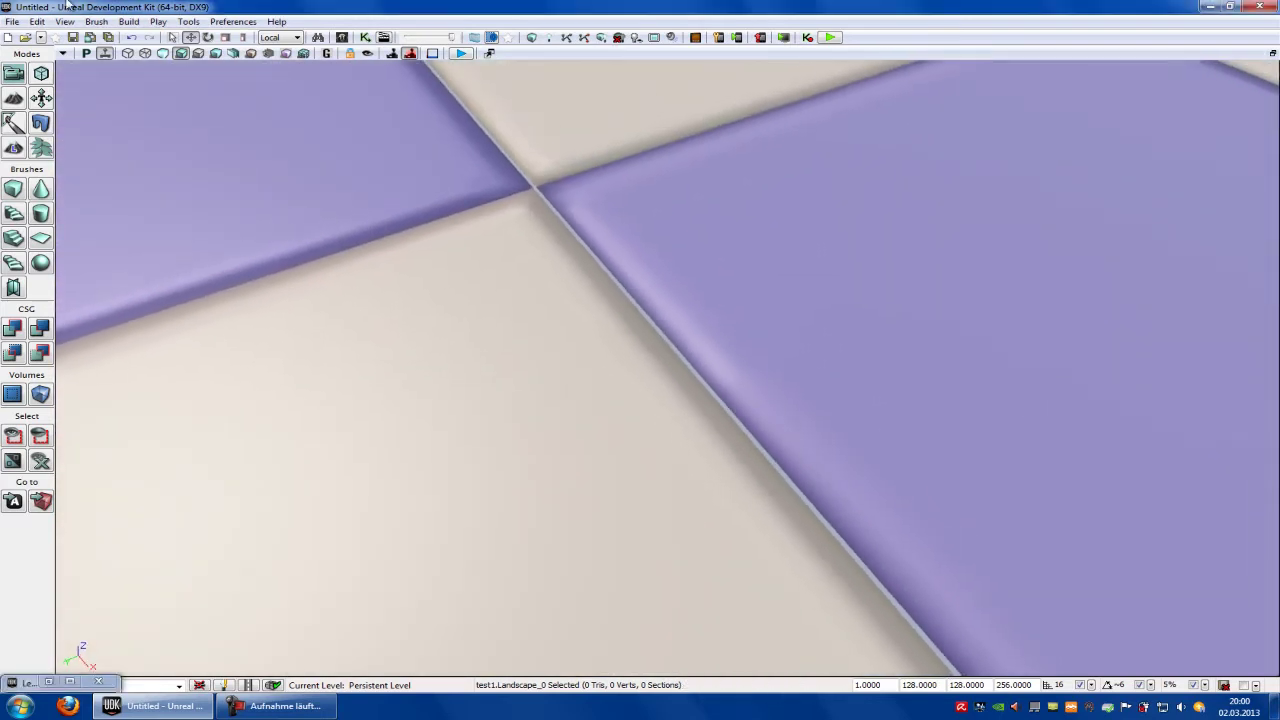
left_click(6, 152)
right_click_drag(266, 77, 423, 91)
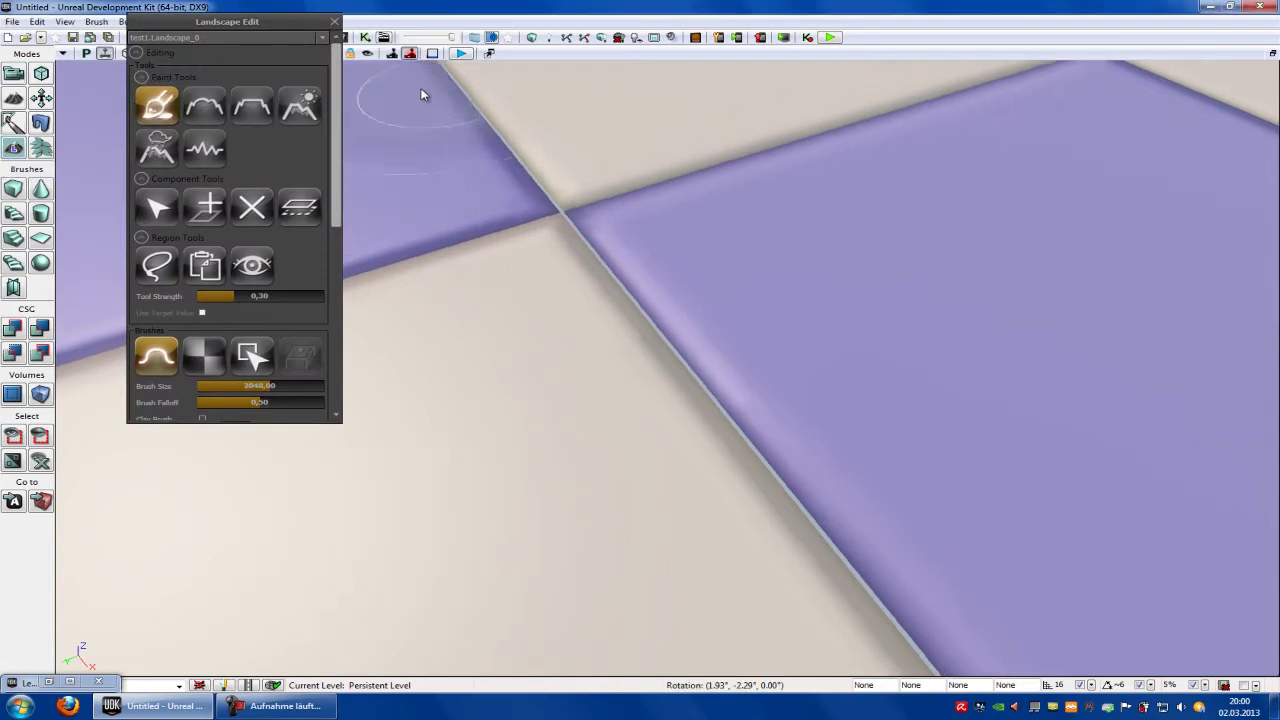
left_click_drag(242, 21, 294, 127)
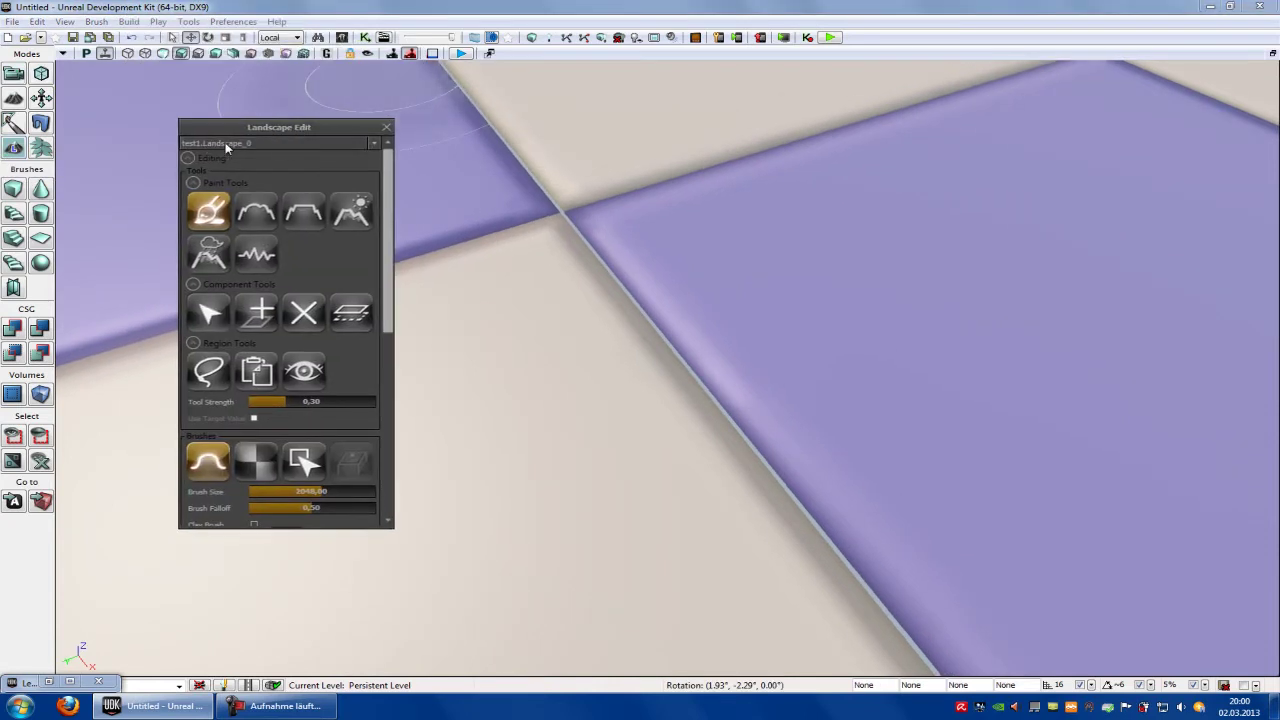
With test1.Landscape_0 as the target, sculpt raised ridges on the test1 landscape up to the seam with test2.
left_click(249, 143)
left_click(246, 156)
mouse_move(832, 283)
right_mouse_down()
mouse_move(563, 209)
mouse_move(620, 300)
right_mouse_up()
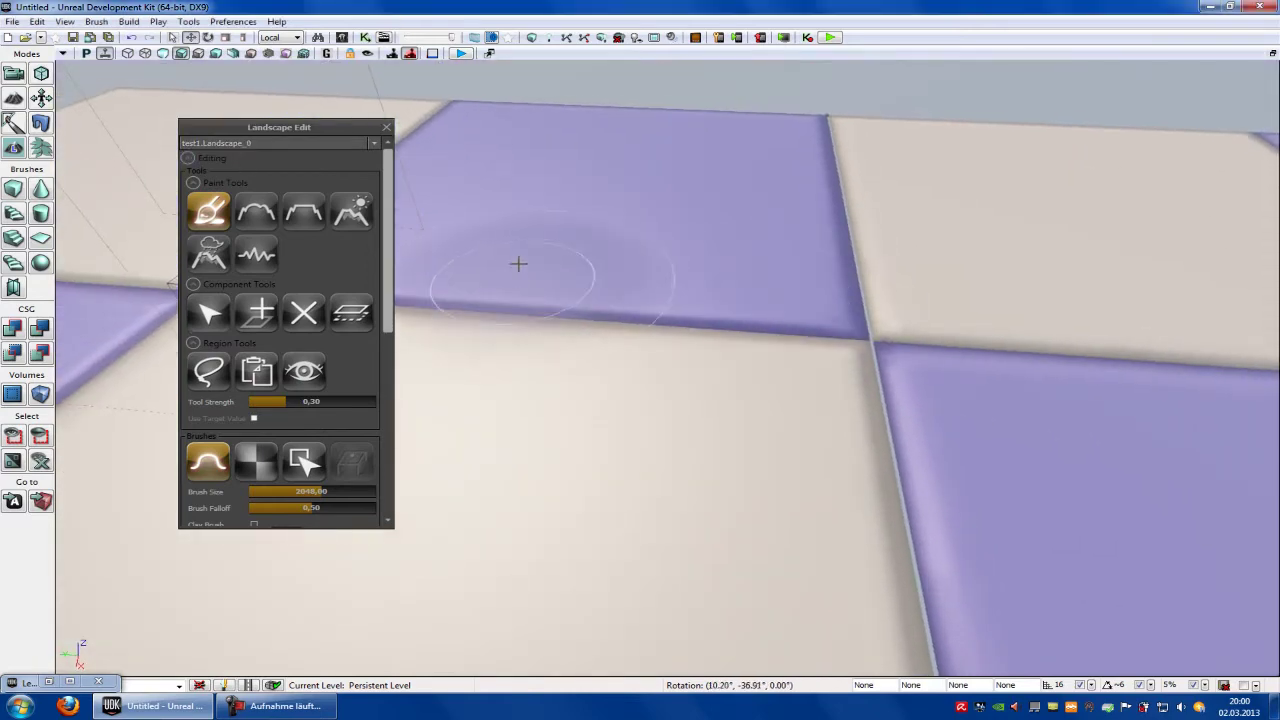
left_click_drag(503, 281, 903, 278, "ctrl")
right_click_drag(903, 278, 897, 291)
mouse_move(560, 412)
left_mouse_down("ctrl")
mouse_move(486, 420)
mouse_move(596, 713)
left_mouse_up("ctrl")
right_click_drag(855, 509, 880, 506)
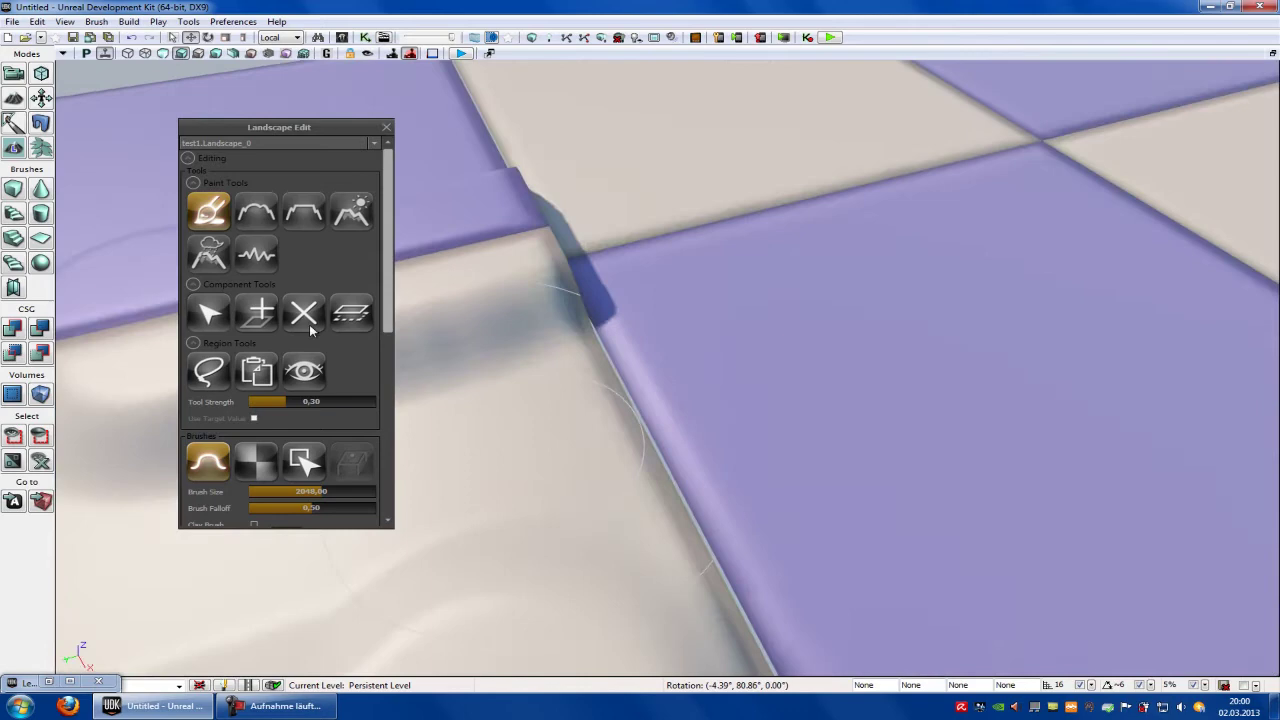
Switch the edit target to test2.Landscape_1, sculpt a raised ridge on the test2 landscape from the seam, and close Landscape Edit.
left_click(283, 144)
left_click(276, 157)
mouse_move(594, 220)
left_mouse_down("ctrl")
mouse_move(660, 300)
mouse_move(1180, 518)
mouse_move(811, 711)
left_mouse_up("ctrl")
right_click_drag(837, 517, 954, 466)
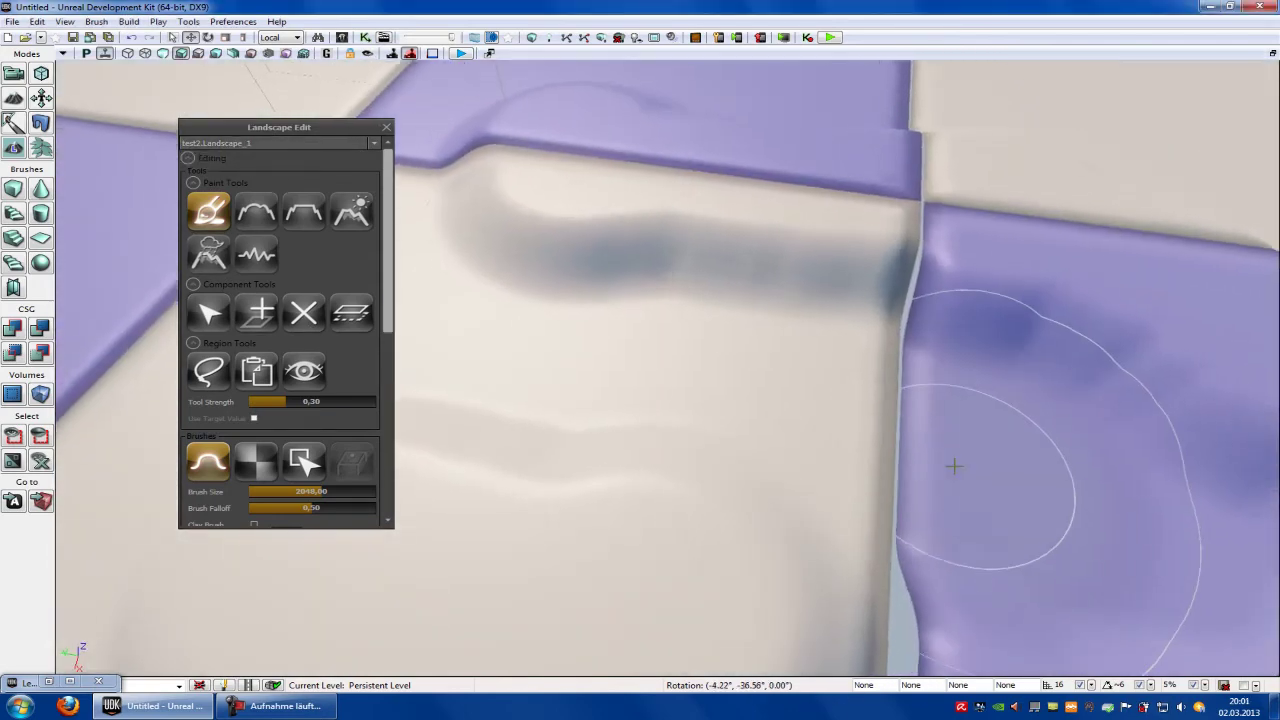
left_click(386, 127)
right_click_drag(820, 395, 977, 331)
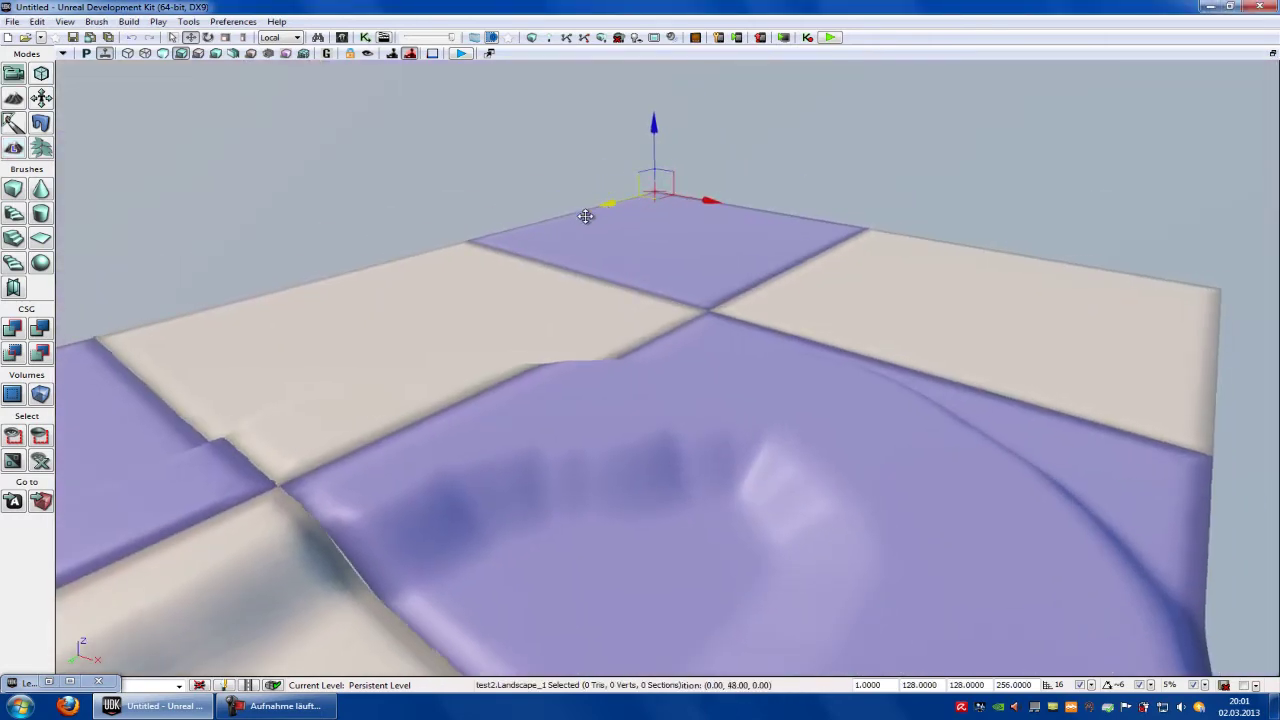
Open the Kismet editor for the persistent level and move its window aside to uncover the test1 landscape.
mouse_move(762, 370)
right_mouse_down()
mouse_move(731, 377)
mouse_move(753, 388)
right_mouse_up()
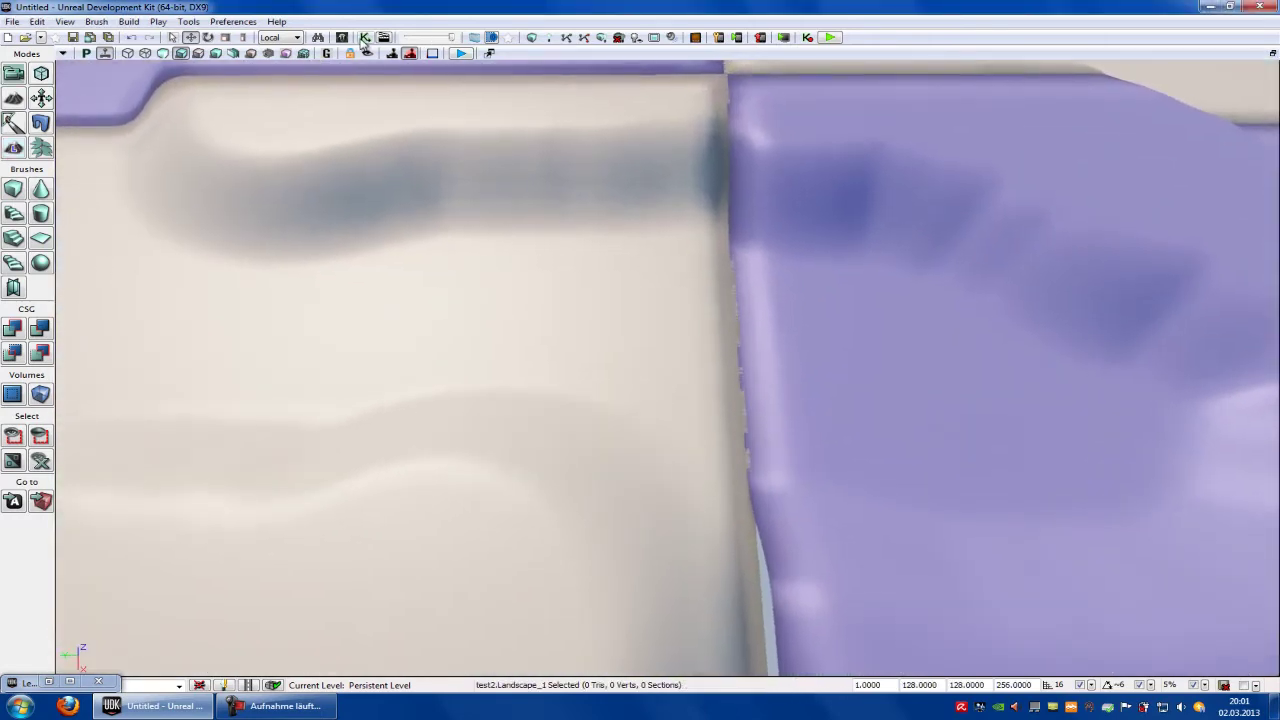
left_click(365, 38)
left_click_drag(562, 128, 1270, 175)
right_click_drag(614, 401, 450, 354)
Add a Trigger actor on the test1 landscape beside the sculpted ridge and scale it up.
right_click(450, 354)
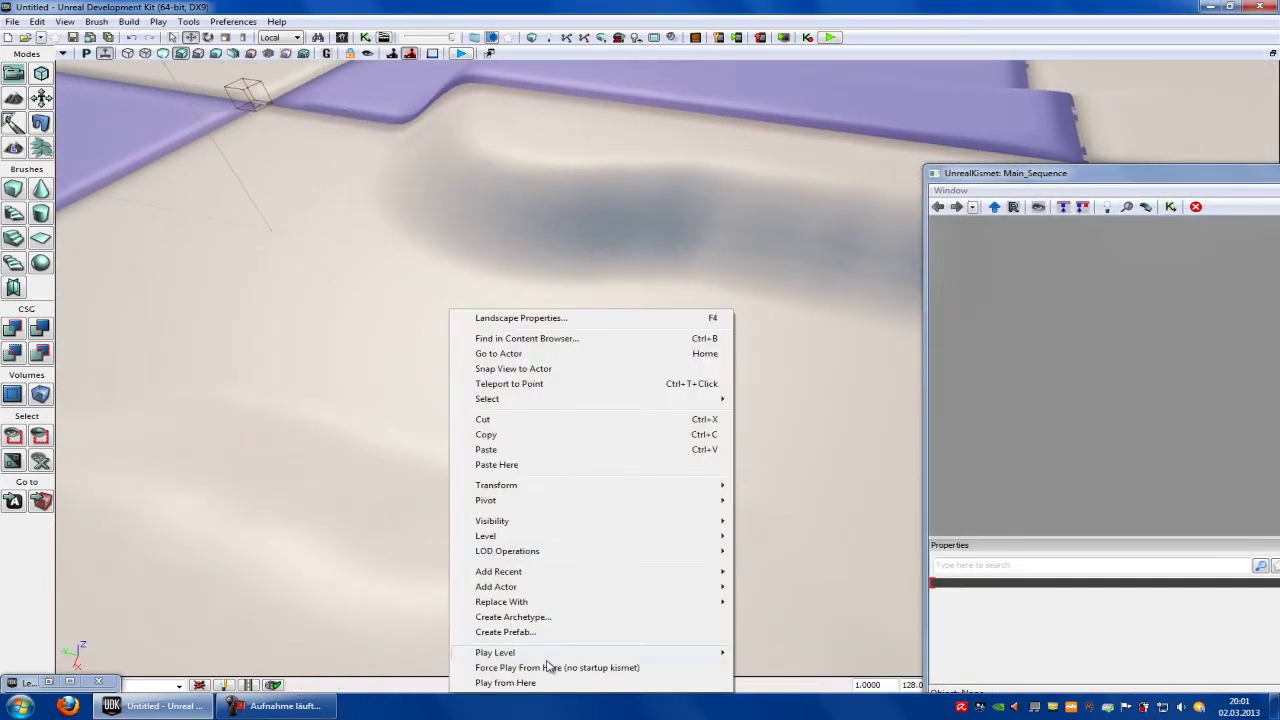
mouse_move(512, 588)
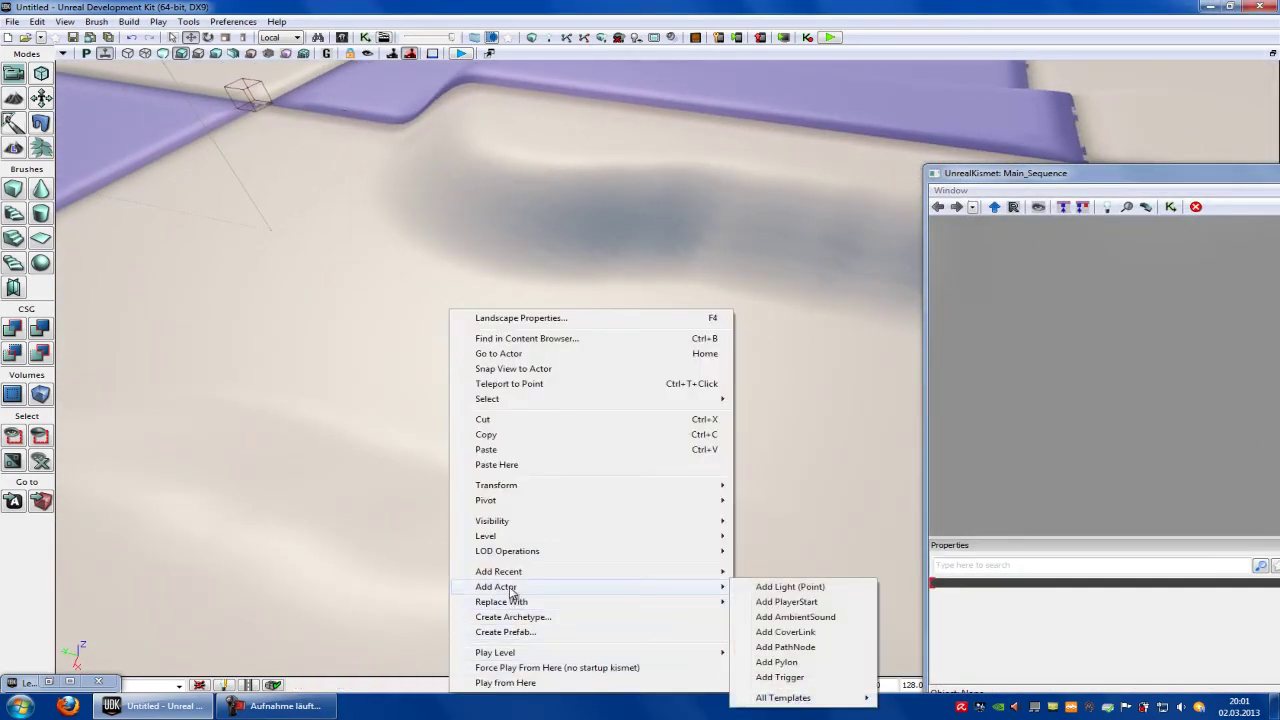
left_click(801, 680)
left_click(225, 38)
left_click_drag(400, 409, 93, 630)
Bring the whole Kismet window into view and add a Touch event using the selected trigger.
left_click_drag(1042, 173, 684, 82)
right_click(686, 345)
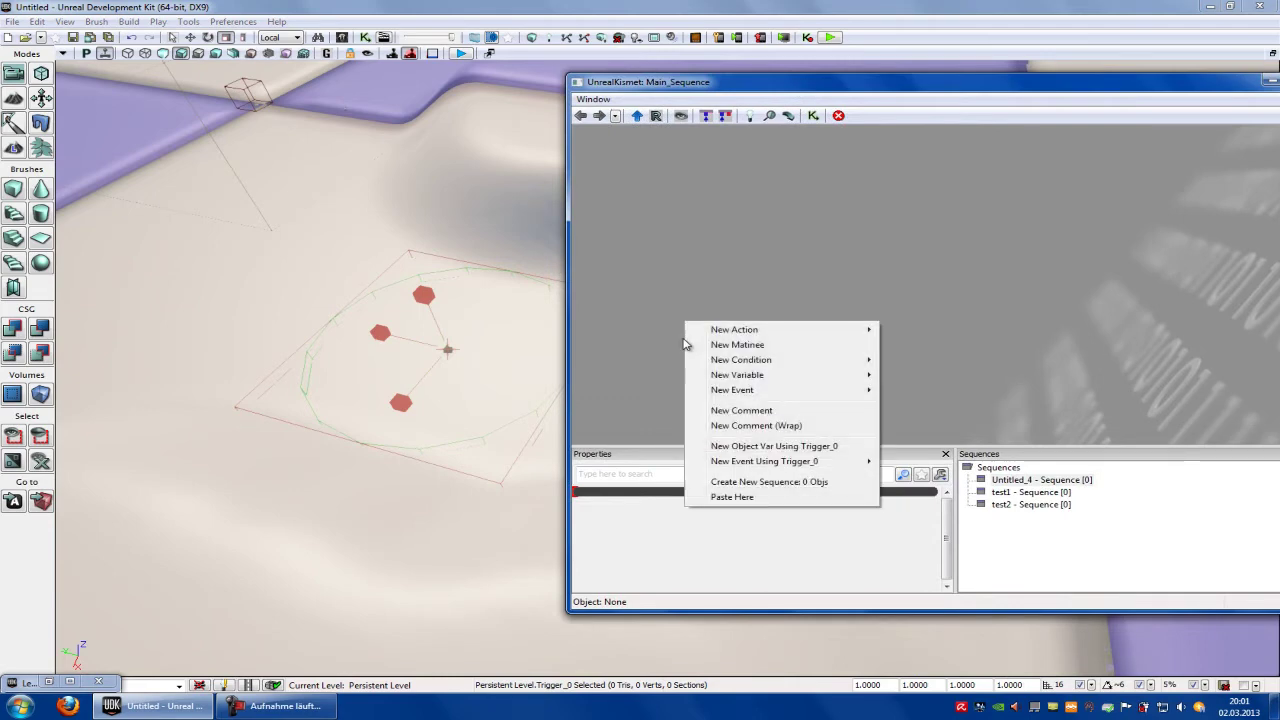
mouse_move(818, 461)
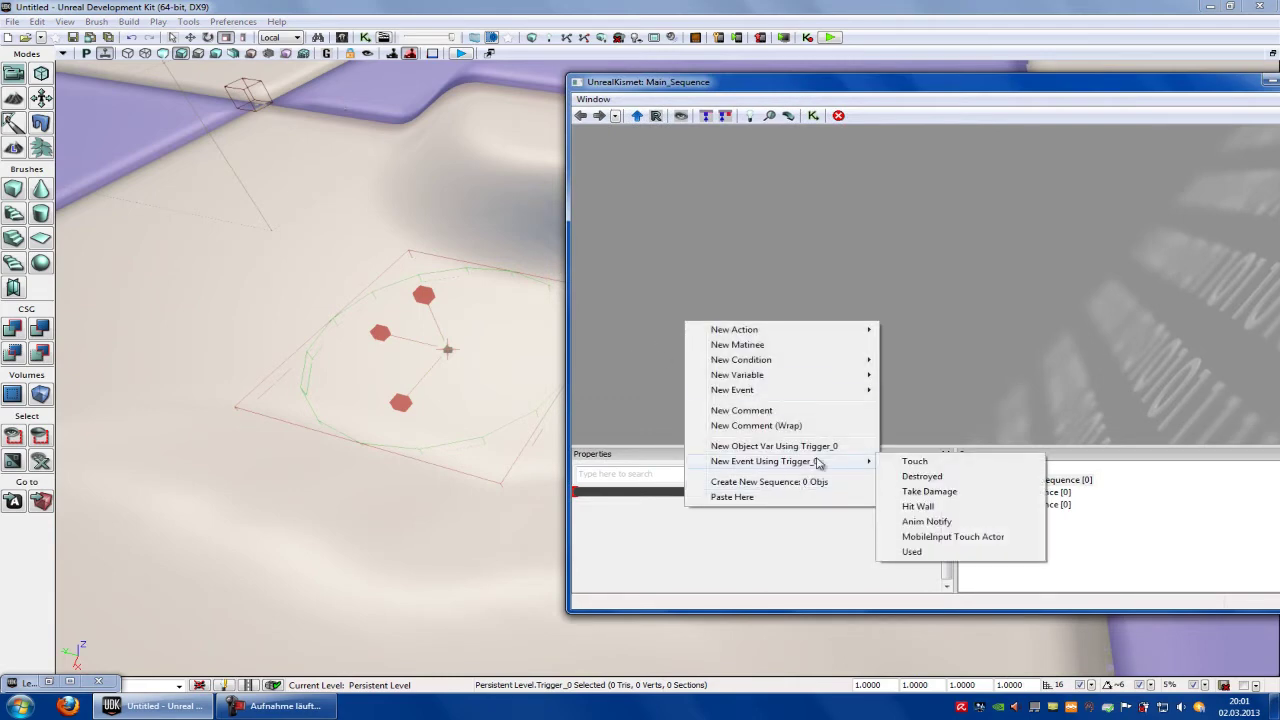
left_click(910, 461)
left_click_drag(910, 391, 918, 228)
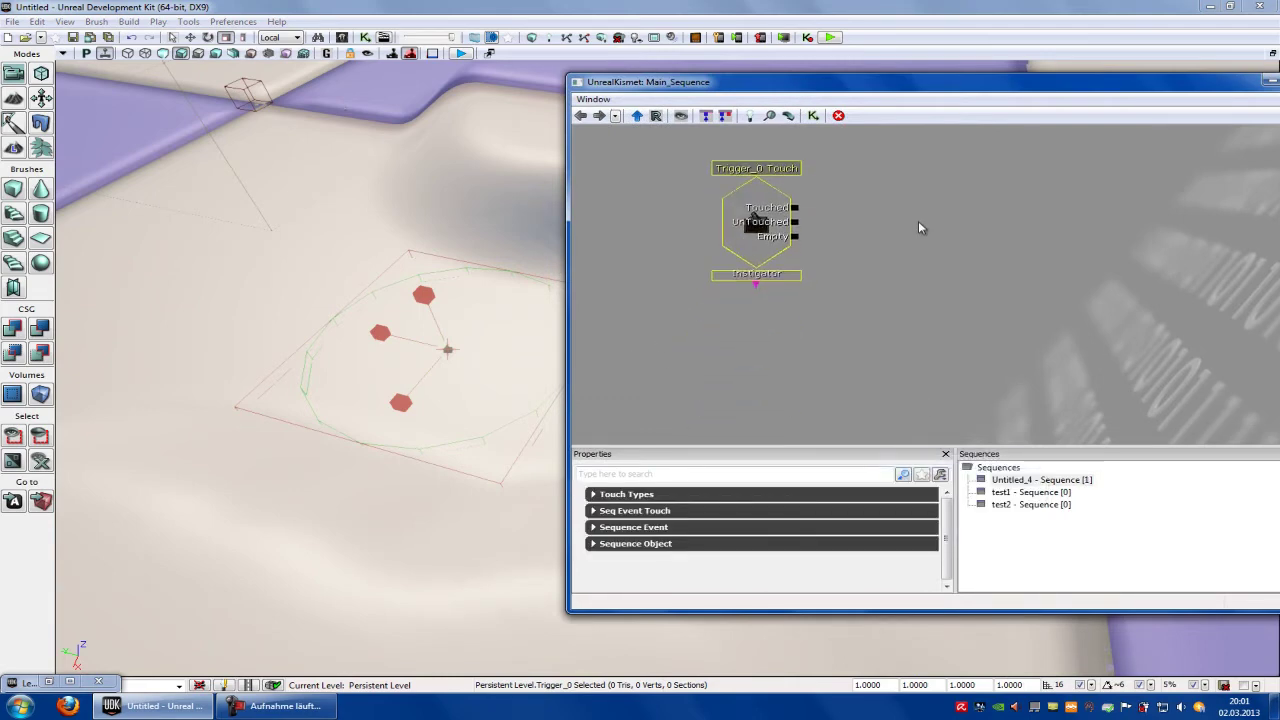
Add an object variable for the trigger in Kismet and connect it to the Touch event's Instigator.
right_click(731, 364)
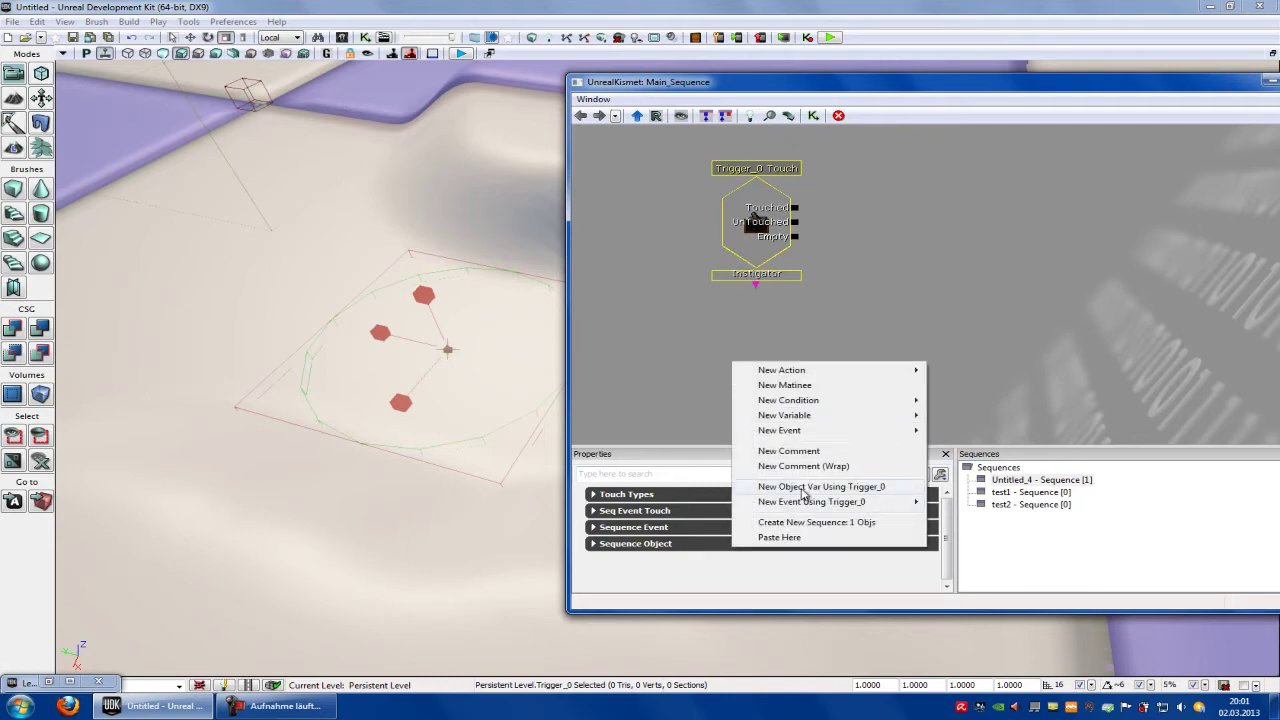
left_click(802, 488)
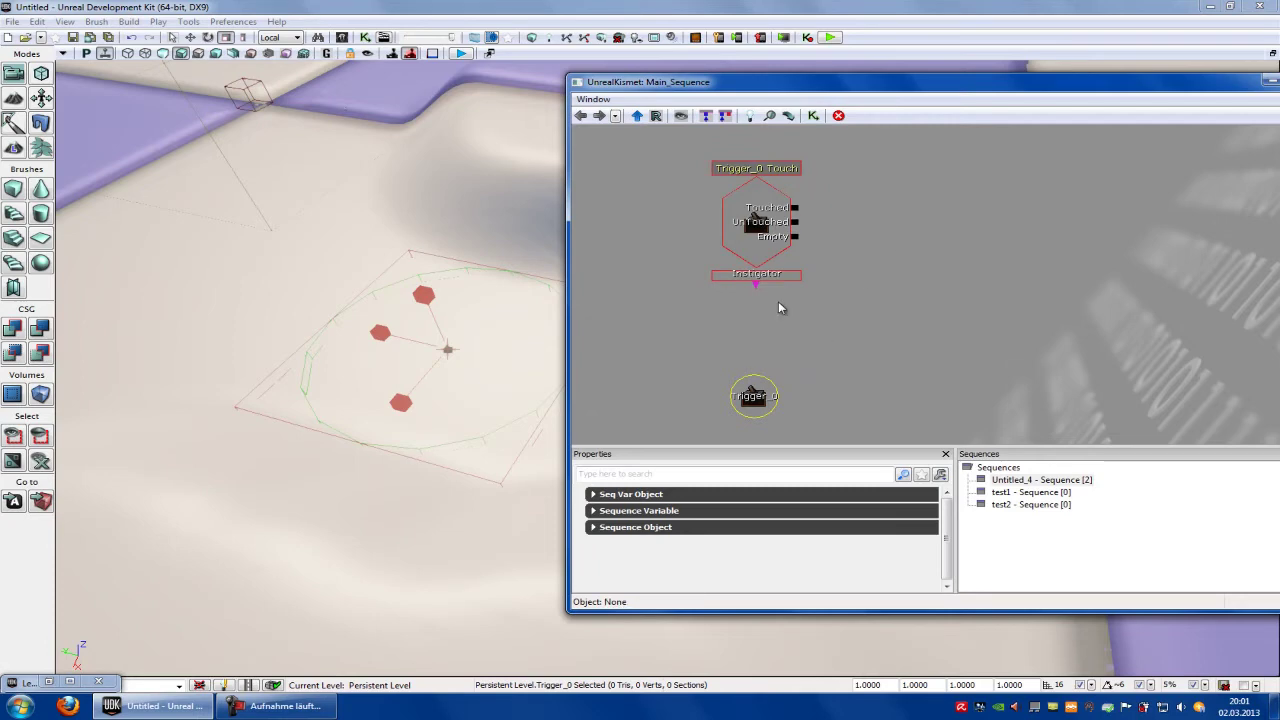
left_click_drag(755, 286, 745, 385)
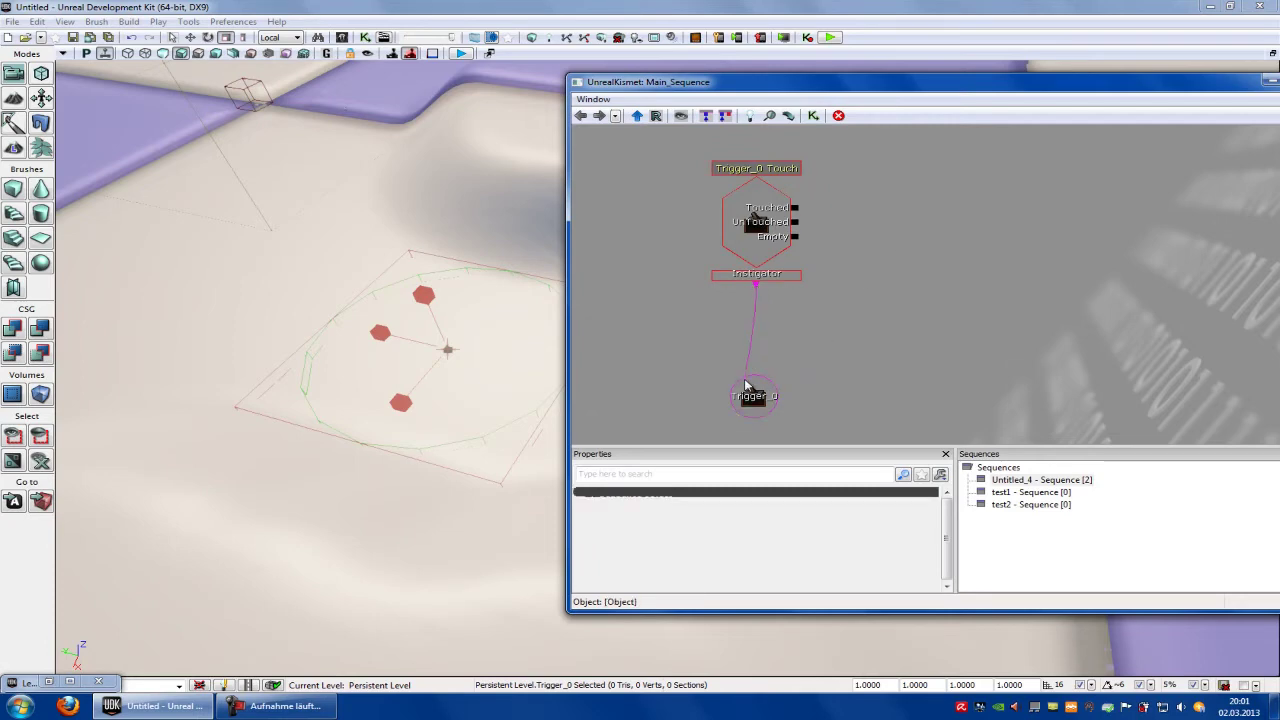
left_click_drag(951, 264, 816, 347)
Add a Stream Levels action beside the trigger's Touch event in Kismet.
right_click(793, 294)
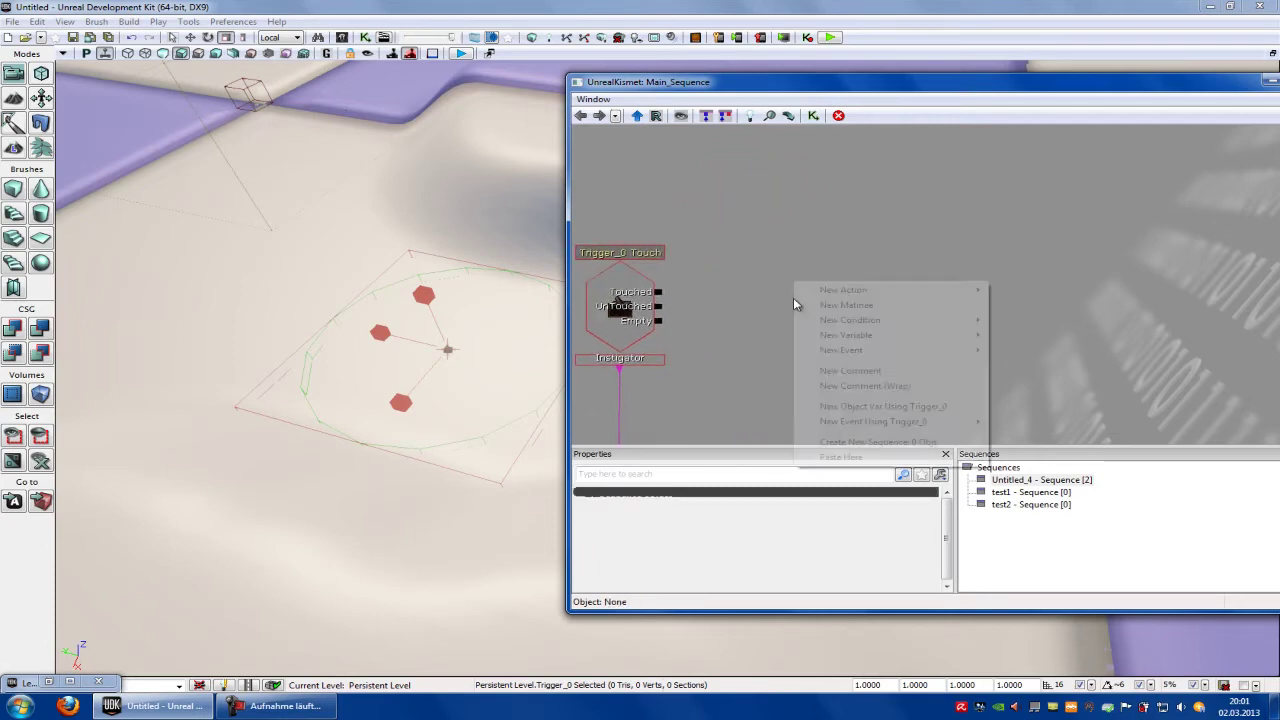
mouse_move(845, 291)
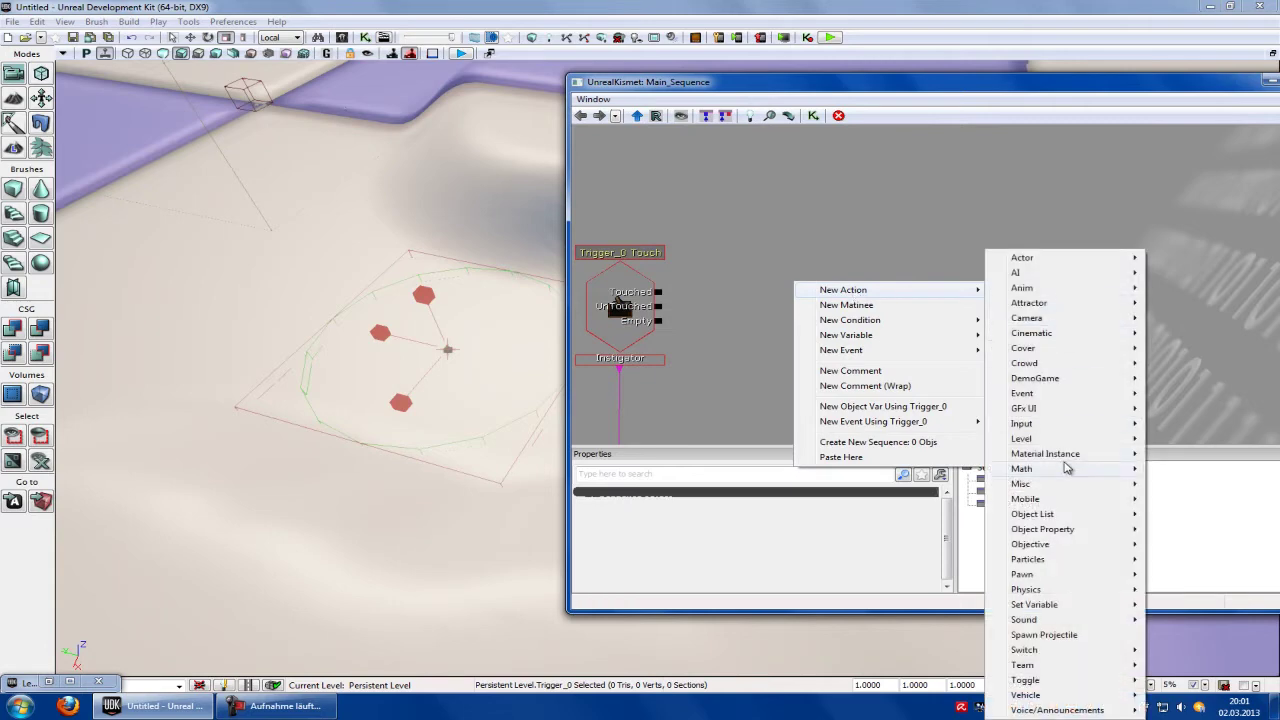
mouse_move(1063, 443)
left_click(880, 513)
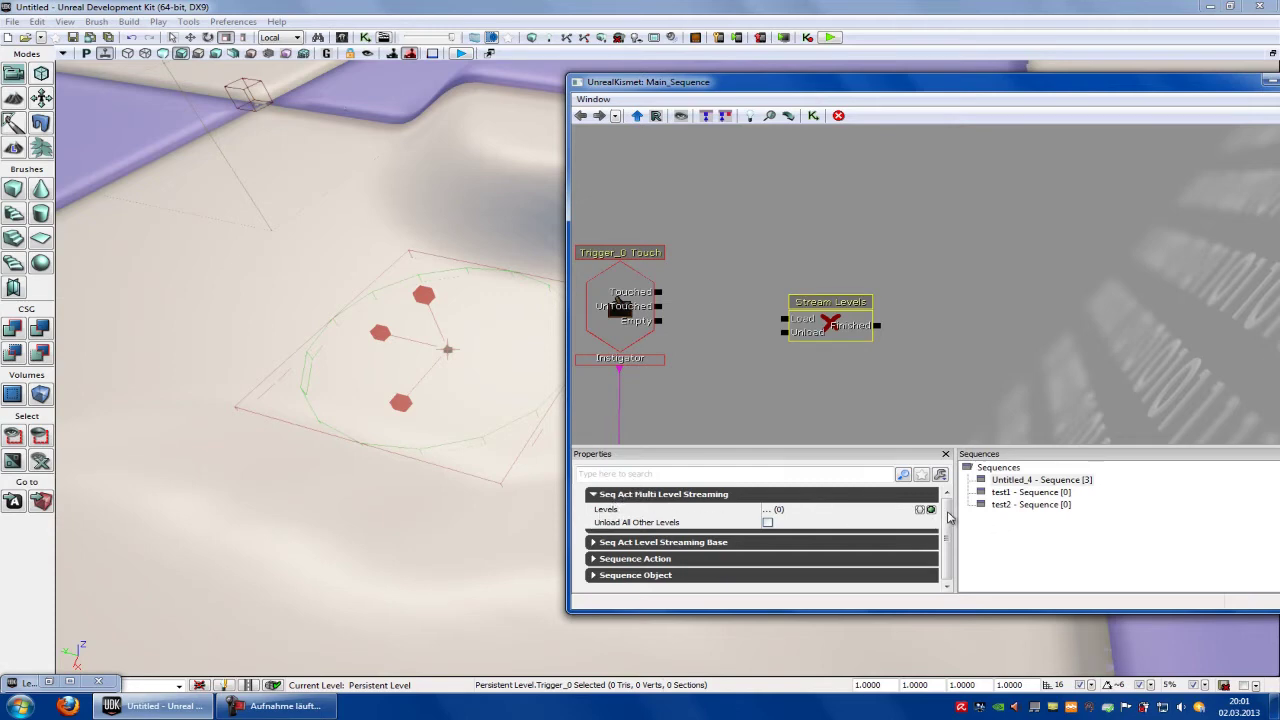
Add one entry to the Stream Levels action's Levels list and set its Level Name to test1.
left_click(931, 510)
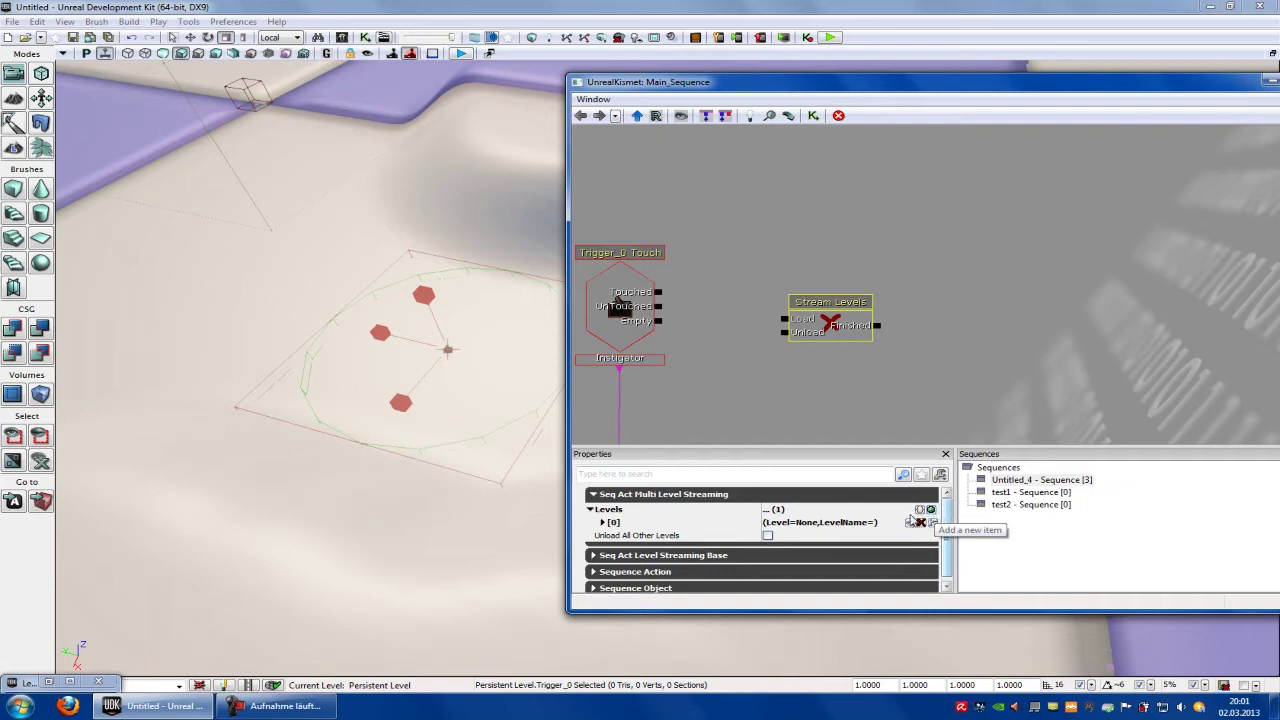
left_click(603, 522)
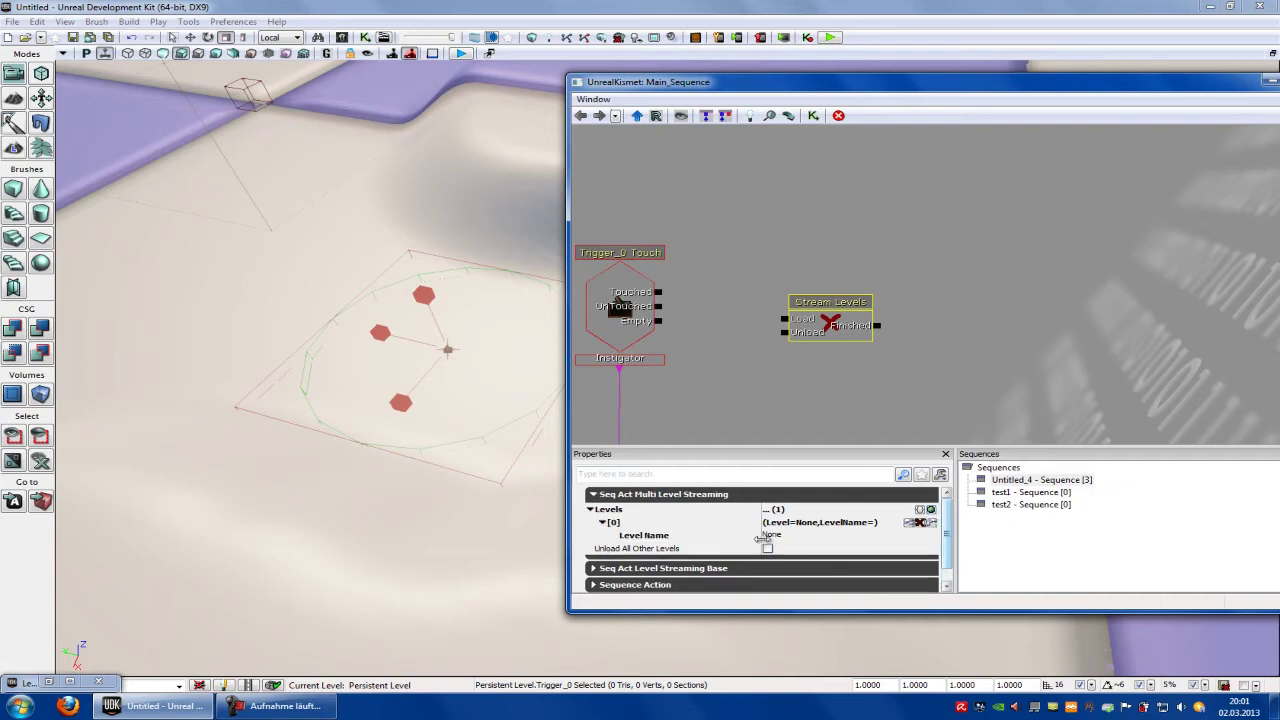
left_click(771, 537)
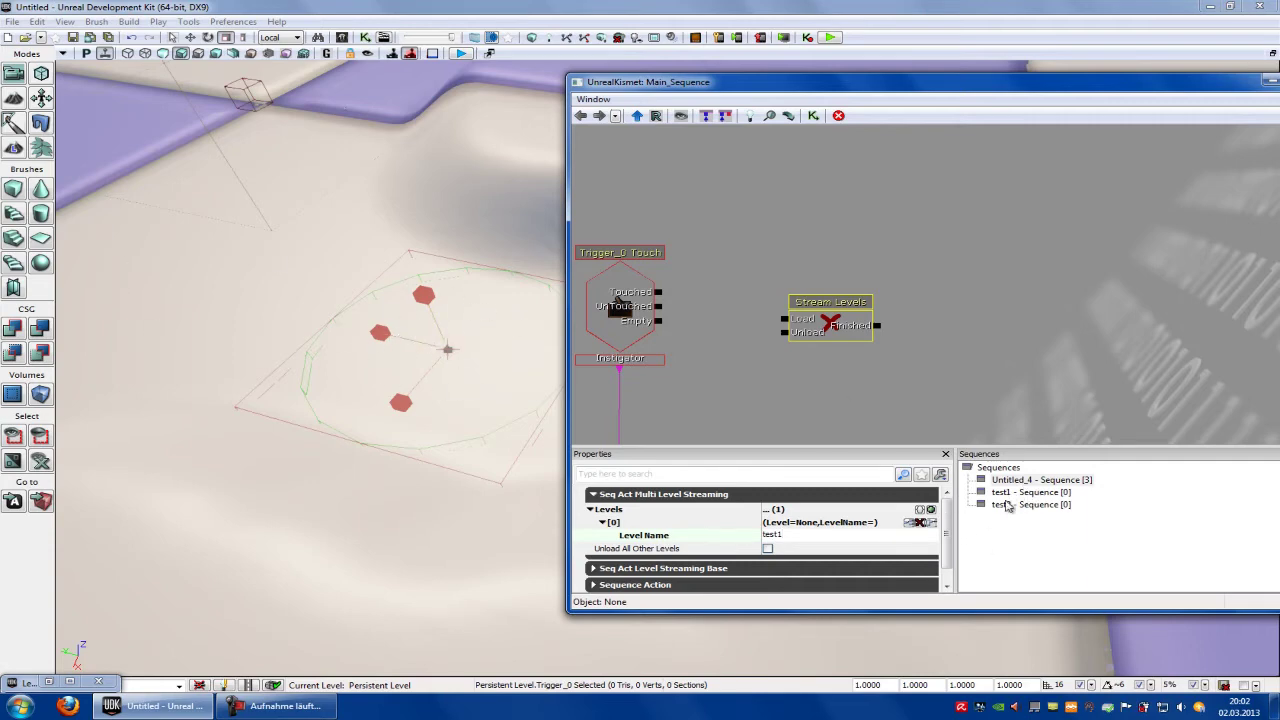
left_click(832, 392)
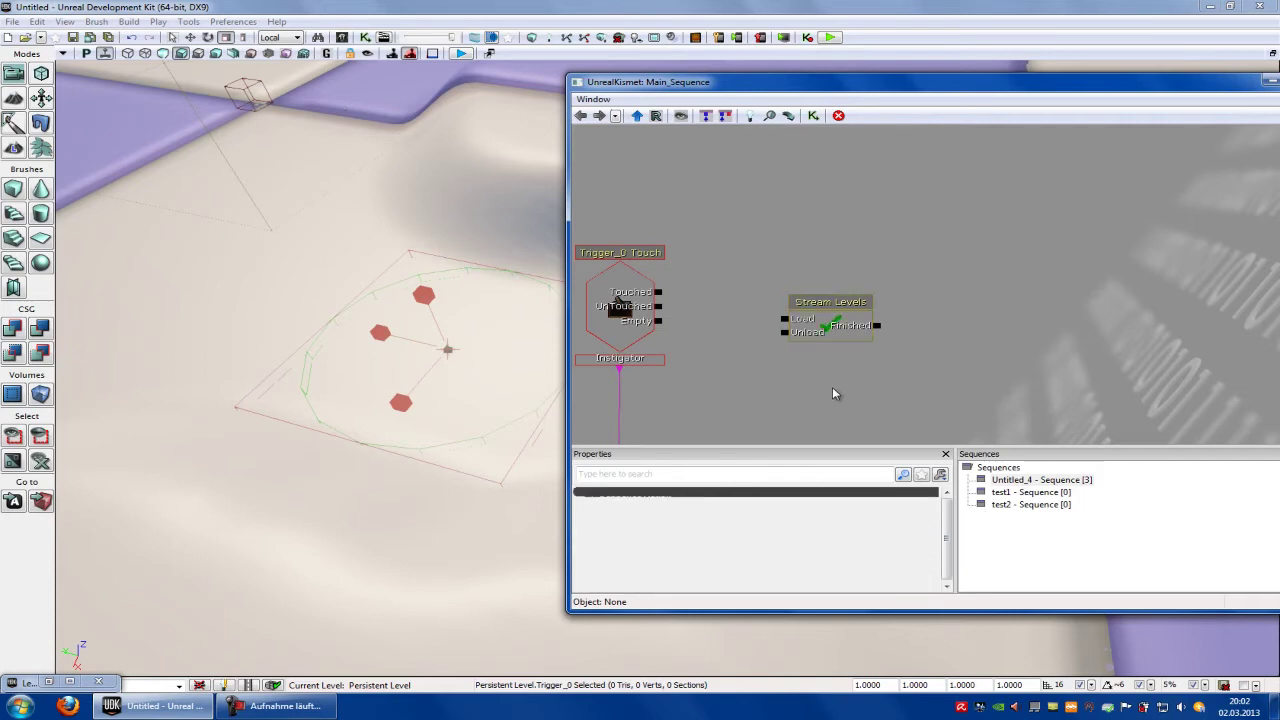
Connect the Touch event's Touched output to the Load input of the Stream Levels action.
left_click_drag(848, 324, 846, 306)
left_click_drag(748, 316, 828, 327)
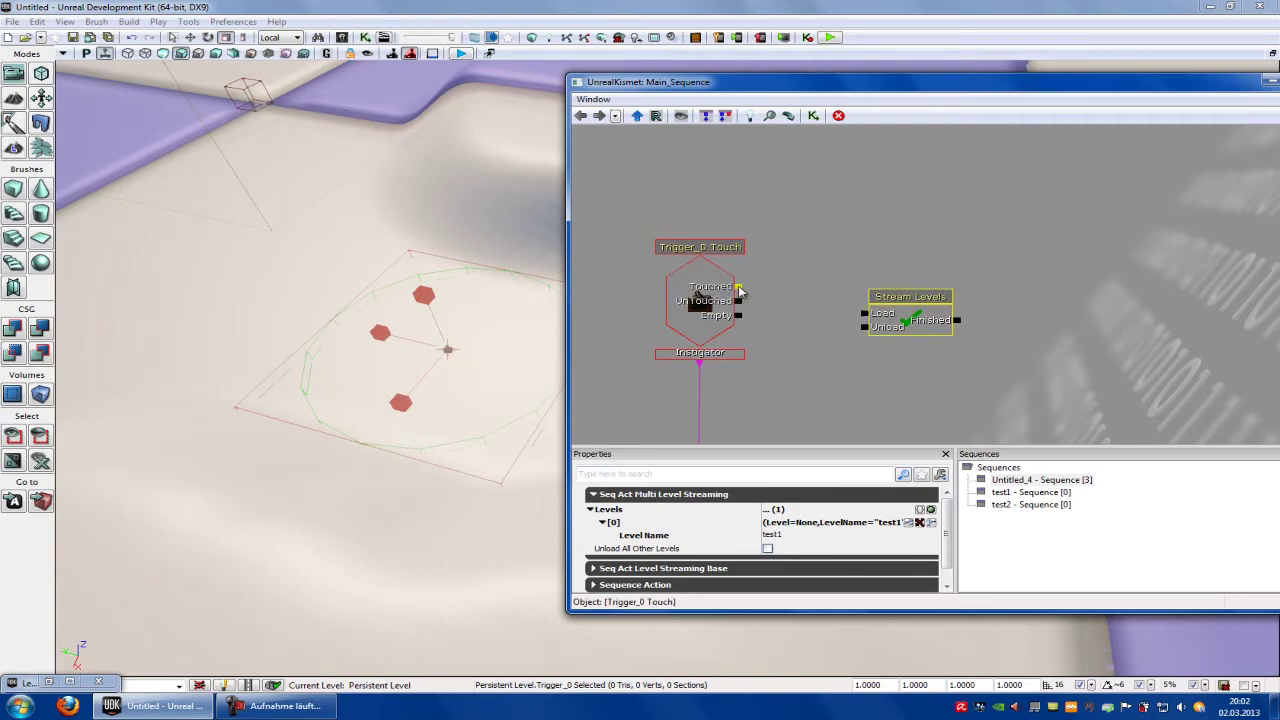
left_click_drag(739, 289, 861, 315)
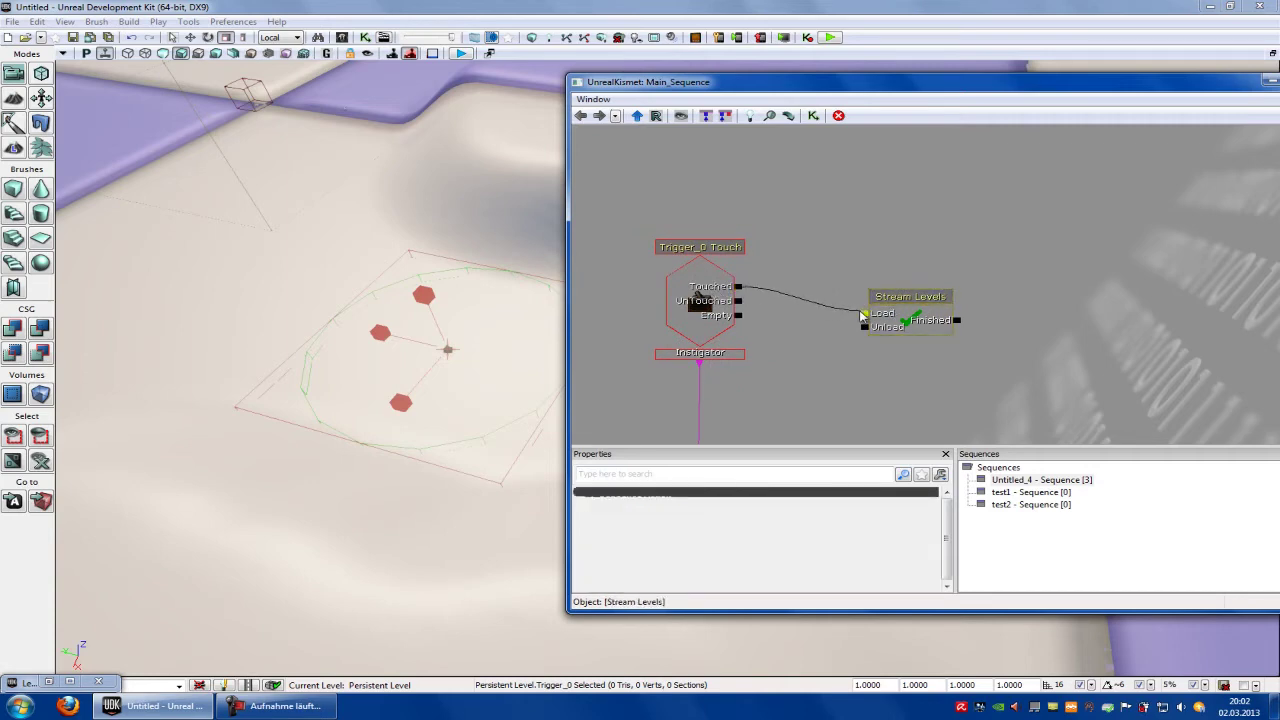
Minimize the Kismet window, build the map's paths, and close the Map Check report.
left_click_drag(1237, 87, 1056, 95)
left_click(1098, 94)
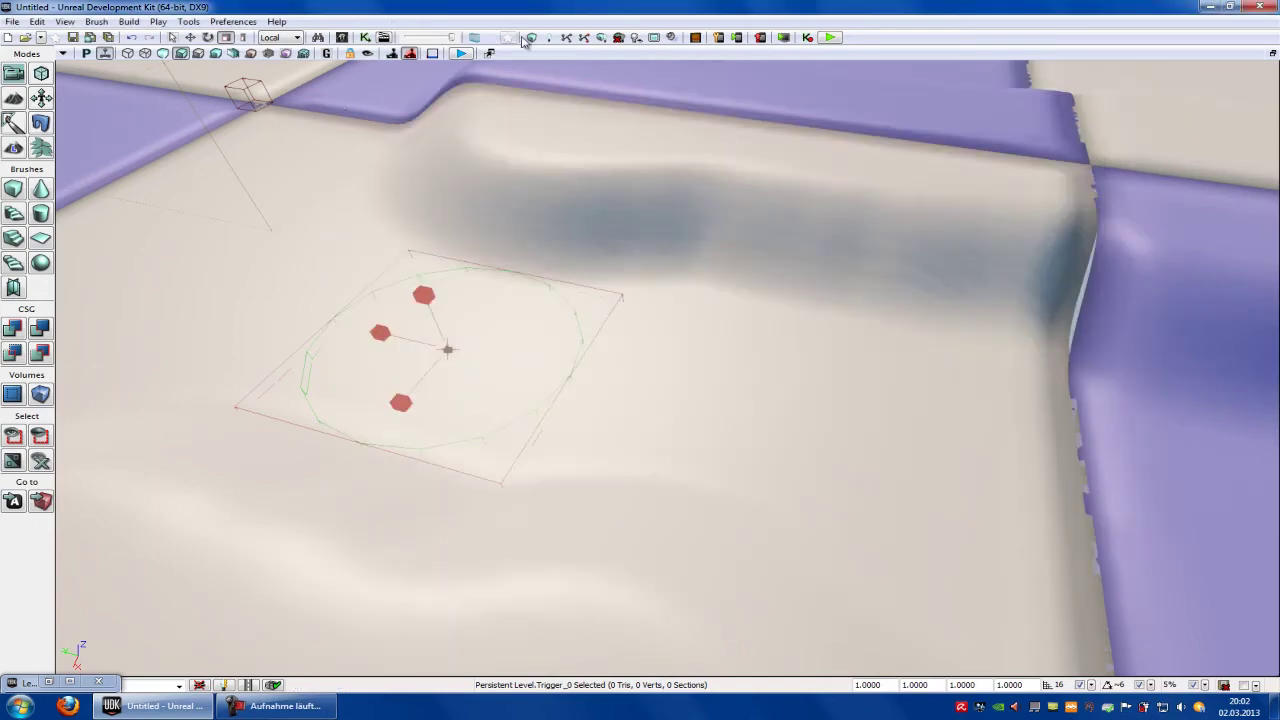
left_click(568, 38)
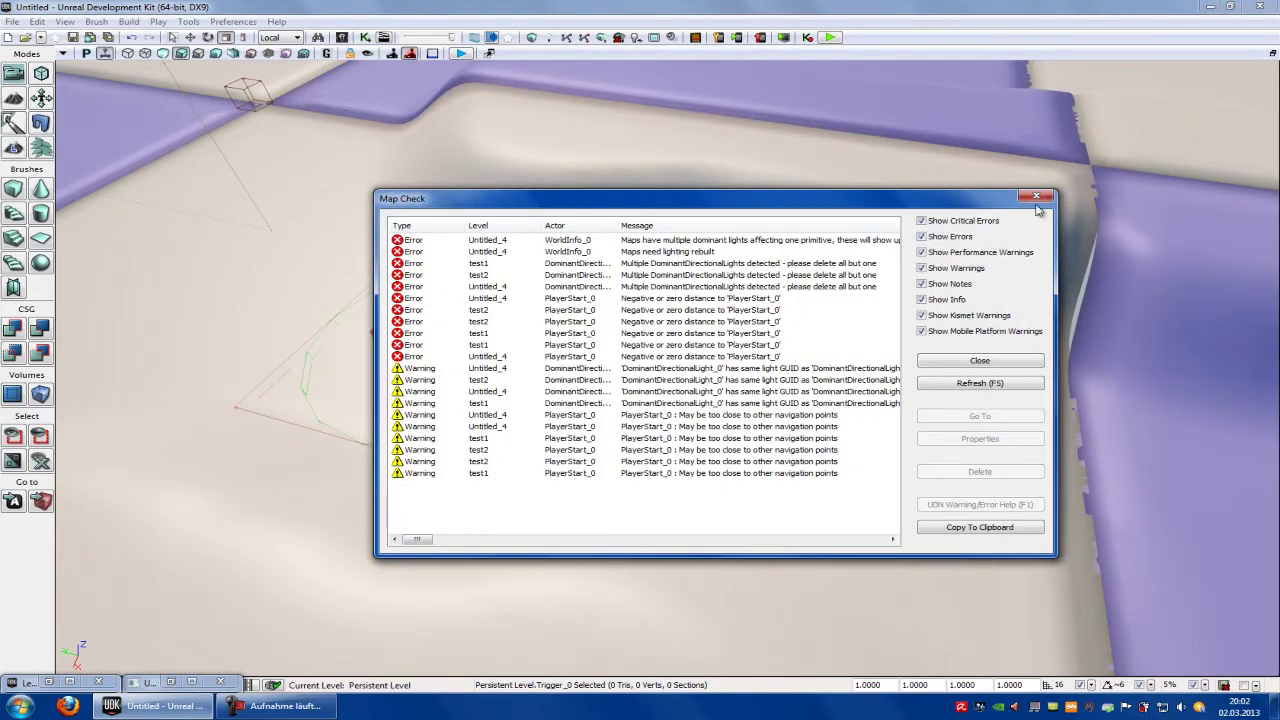
left_click(1036, 197)
Play the level from a point beside the trigger on the test1 landscape, and exit the preview.
right_click(453, 355)
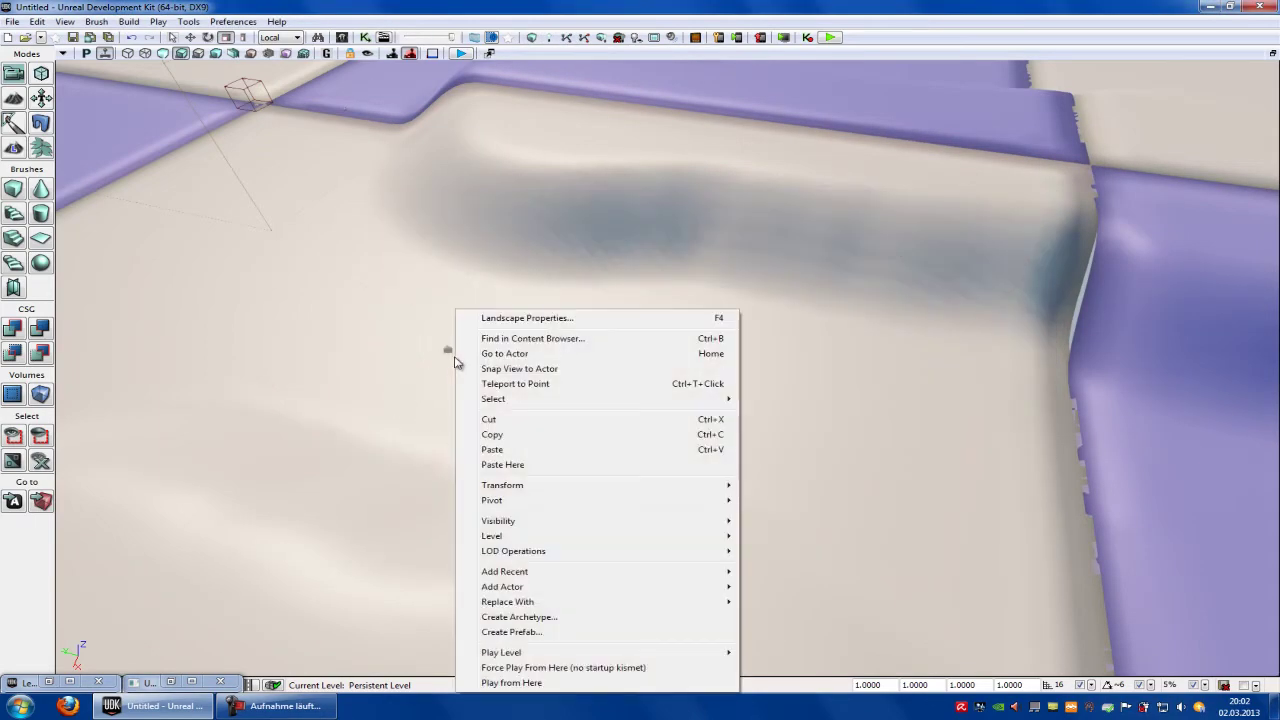
left_click(523, 680)
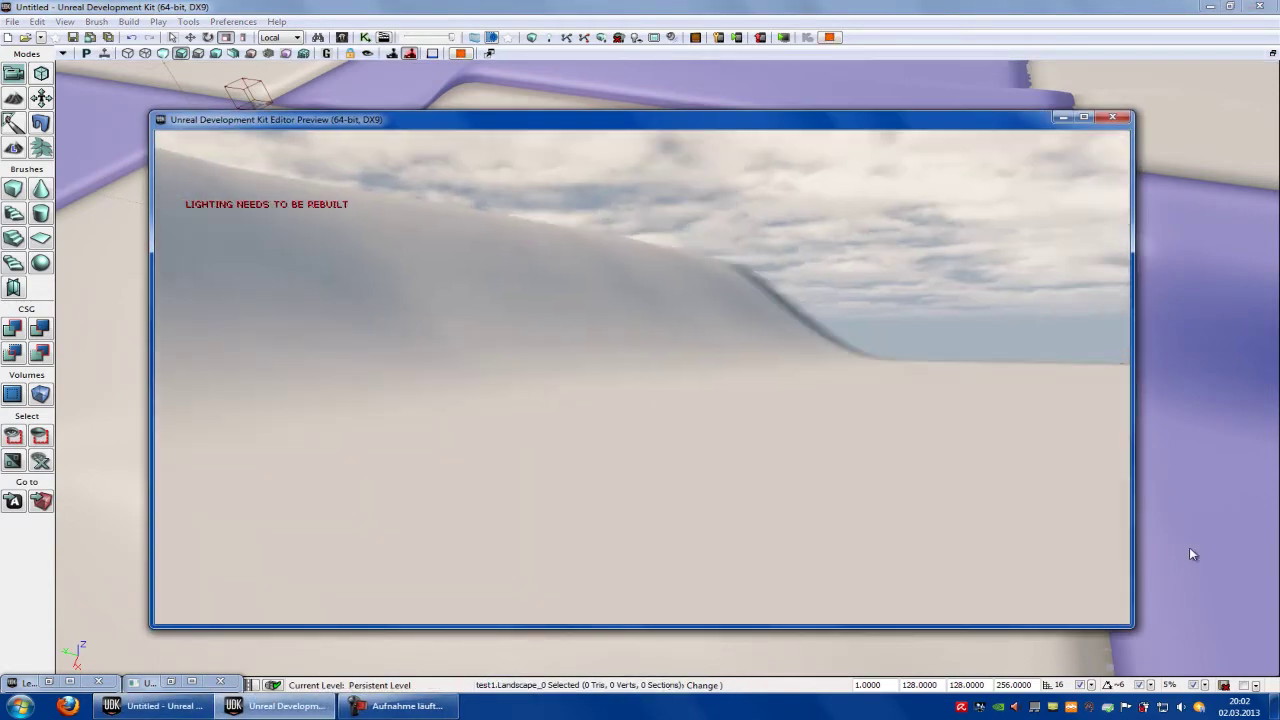
key("Escape")
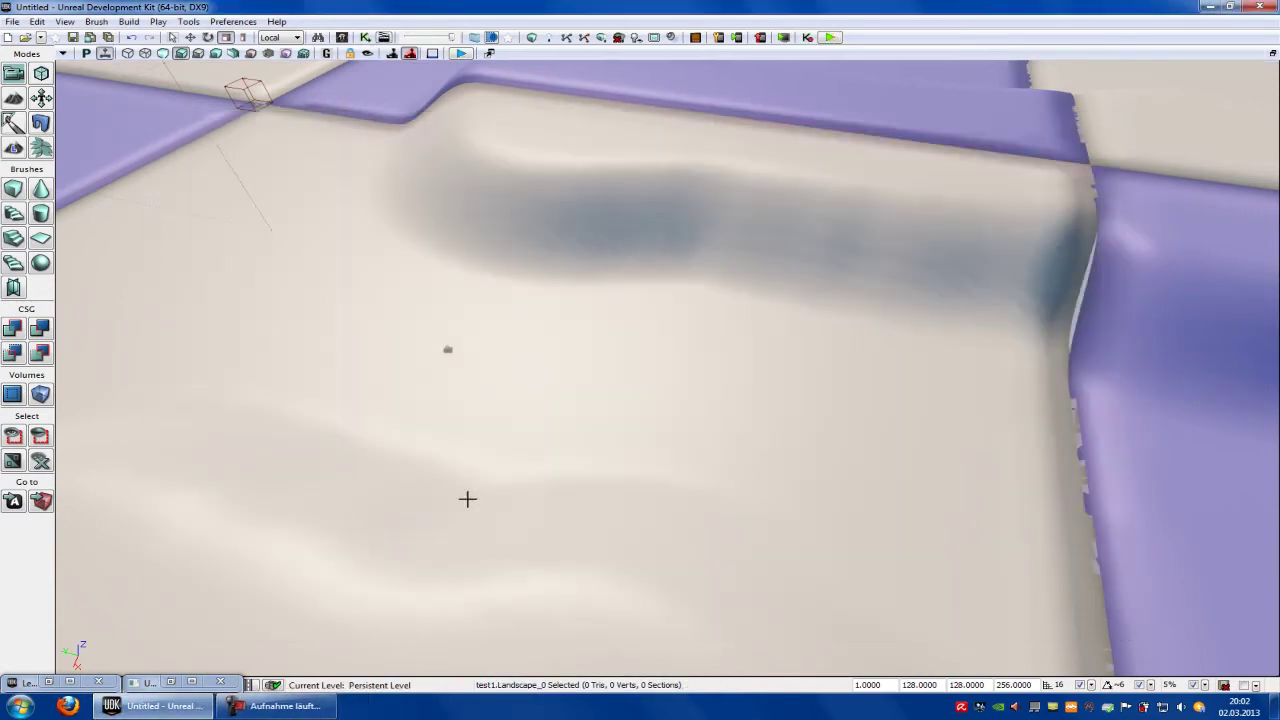
Restore the Kismet window, move it aside to uncover the landscape, and open the test1 sequence.
right_click_drag(469, 500, 640, 520)
left_click(178, 686)
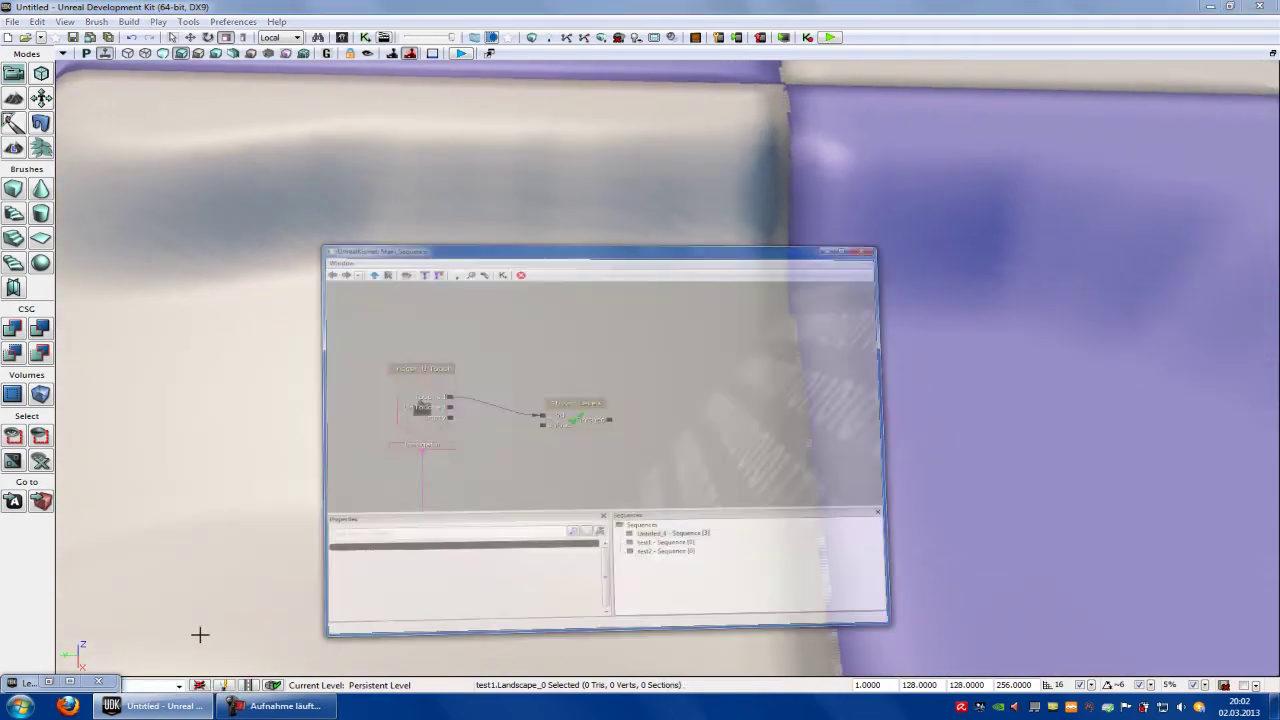
left_click_drag(778, 100, 980, 95)
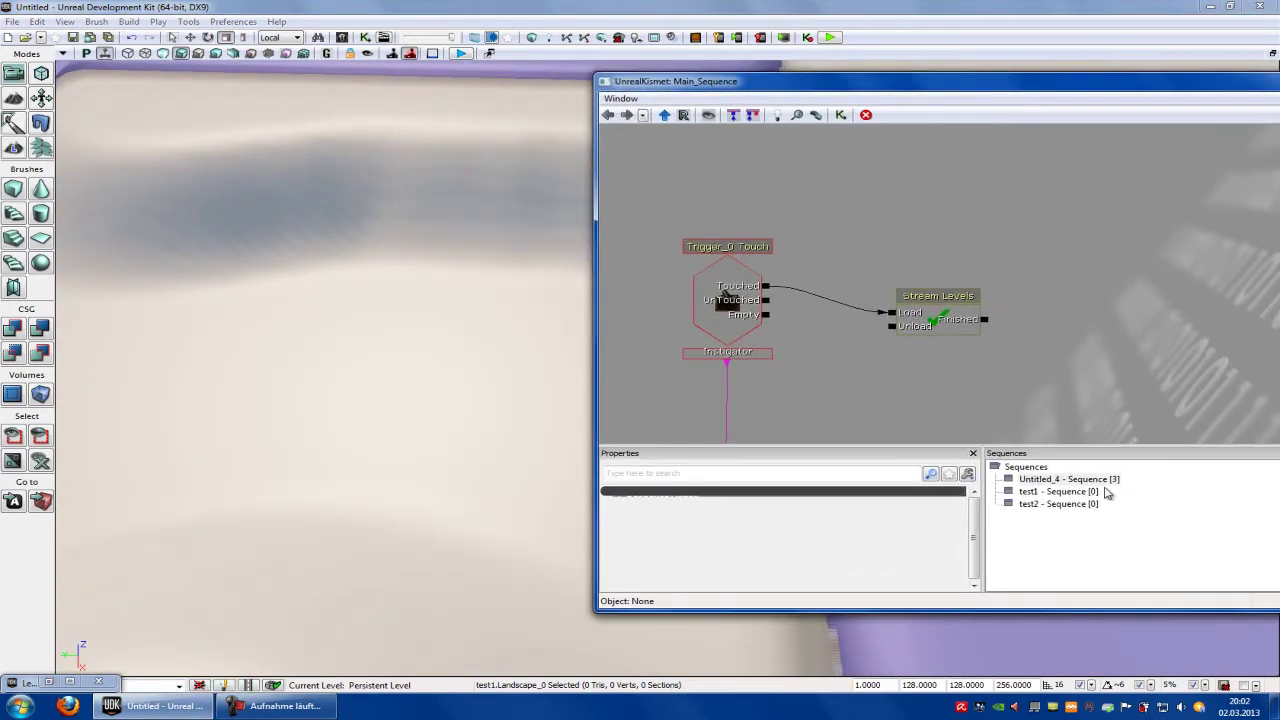
left_click(1040, 492)
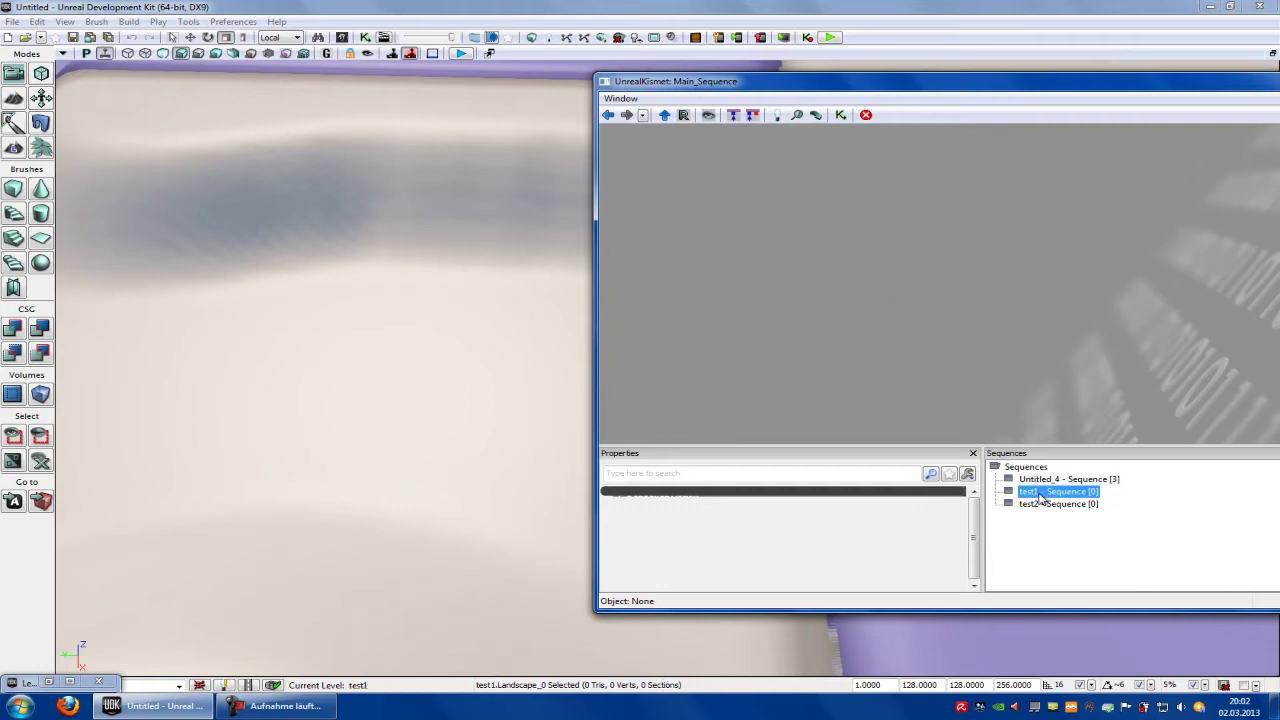
Add a trigger on the test1 landscape near the test2 border and scale it up uniformly to about 182.5%.
right_click_drag(474, 383, 509, 446)
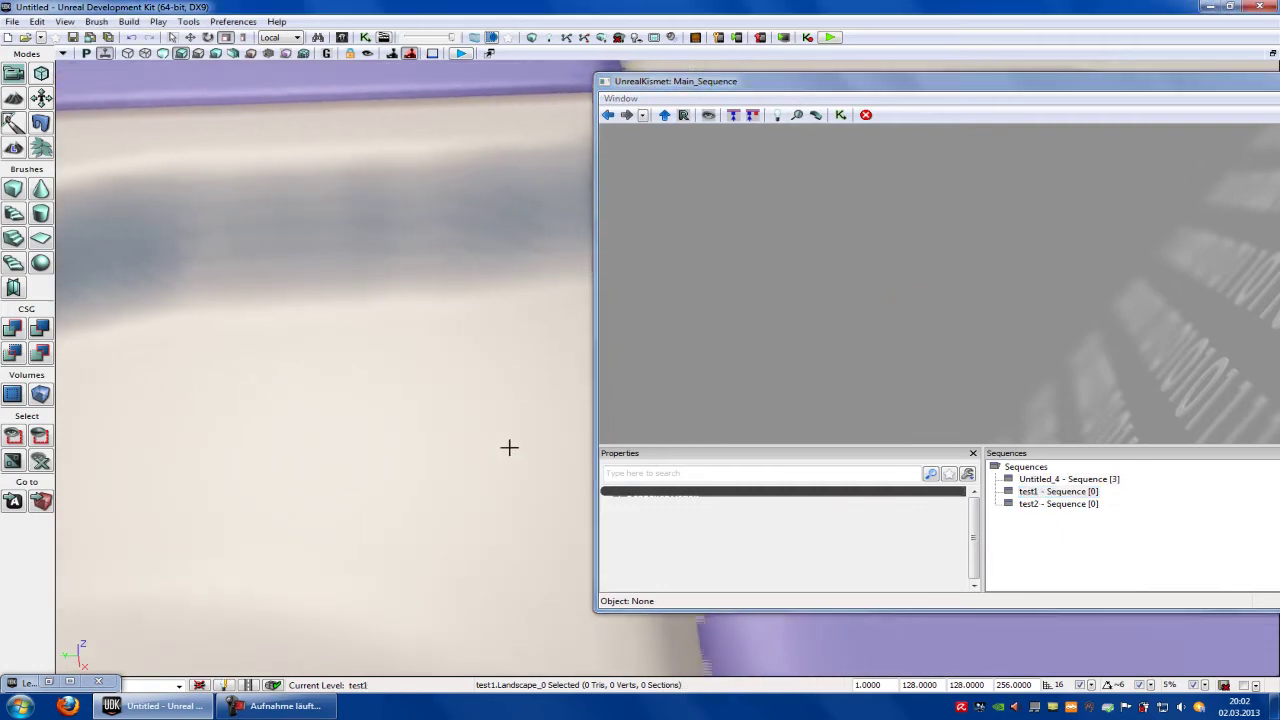
right_click(500, 446)
mouse_move(600, 320)
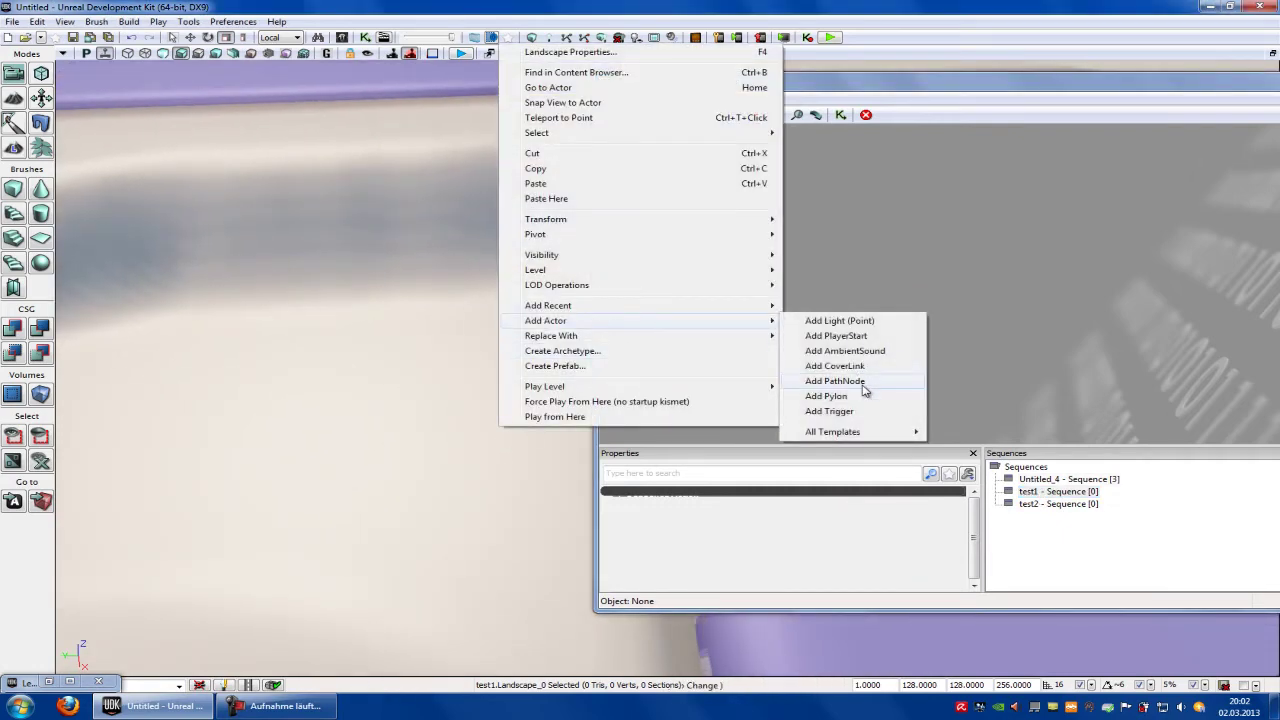
left_click(830, 411)
left_click_drag(487, 500, 203, 677)
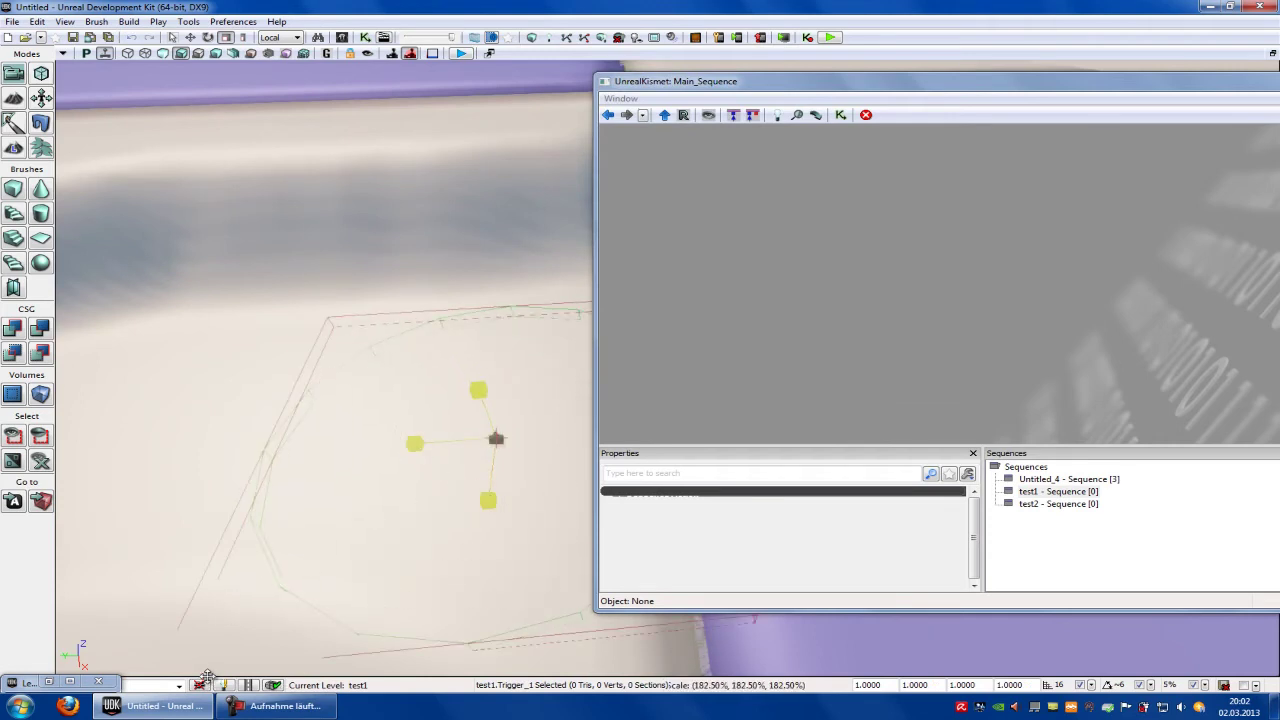
right_click_drag(440, 297, 519, 398)
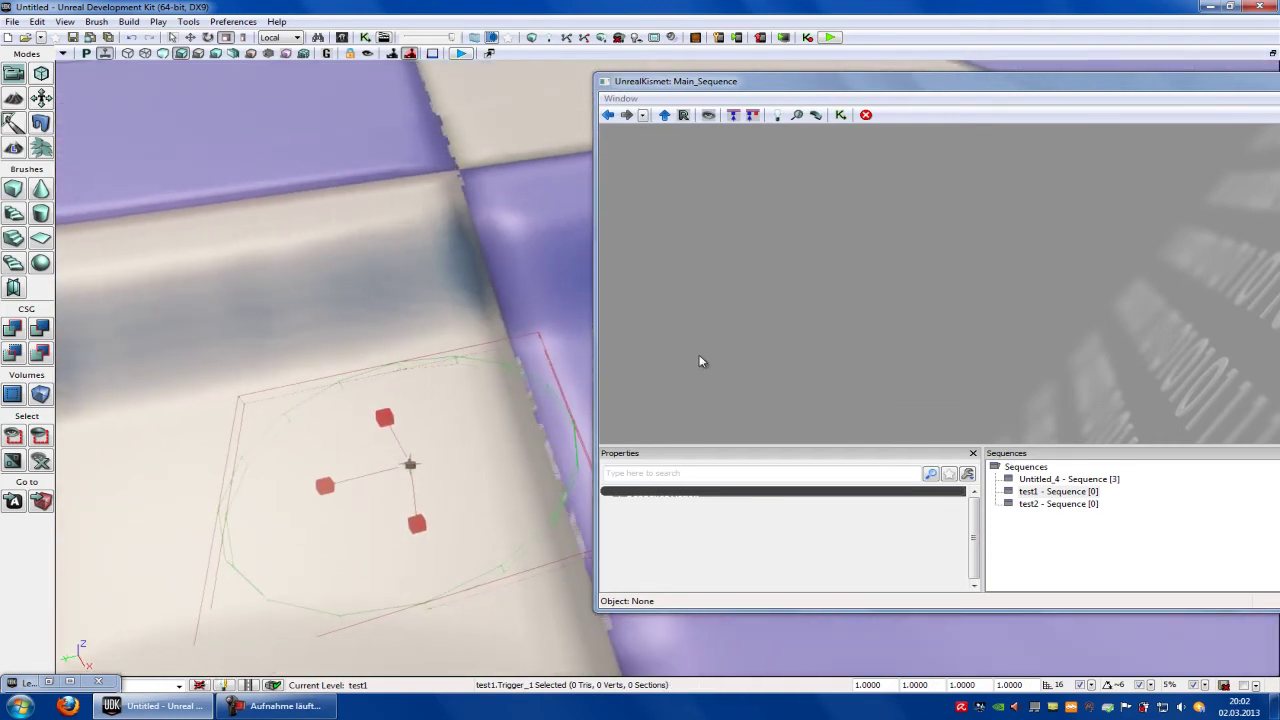
Create a Touch event and an object variable from the new trigger in the test1 sequence, and link the variable to the event's Instigator.
right_click(706, 287)
mouse_move(821, 438)
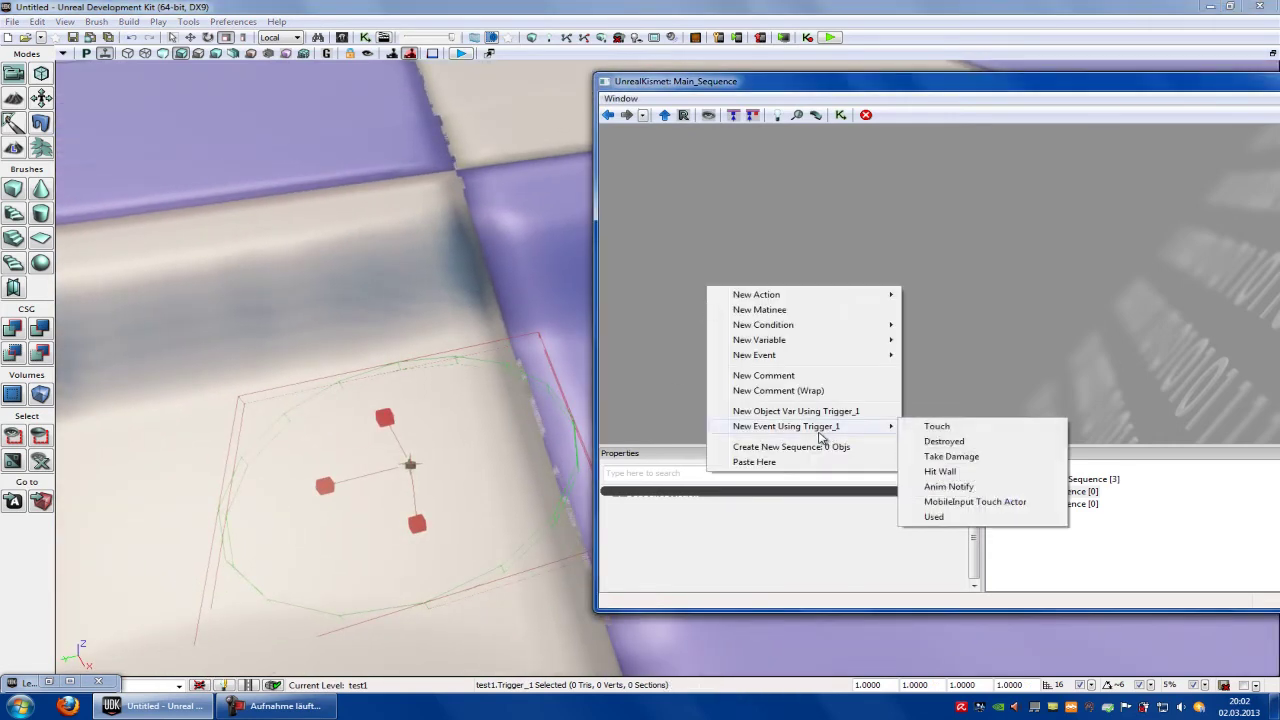
left_click(935, 427)
right_click(762, 423)
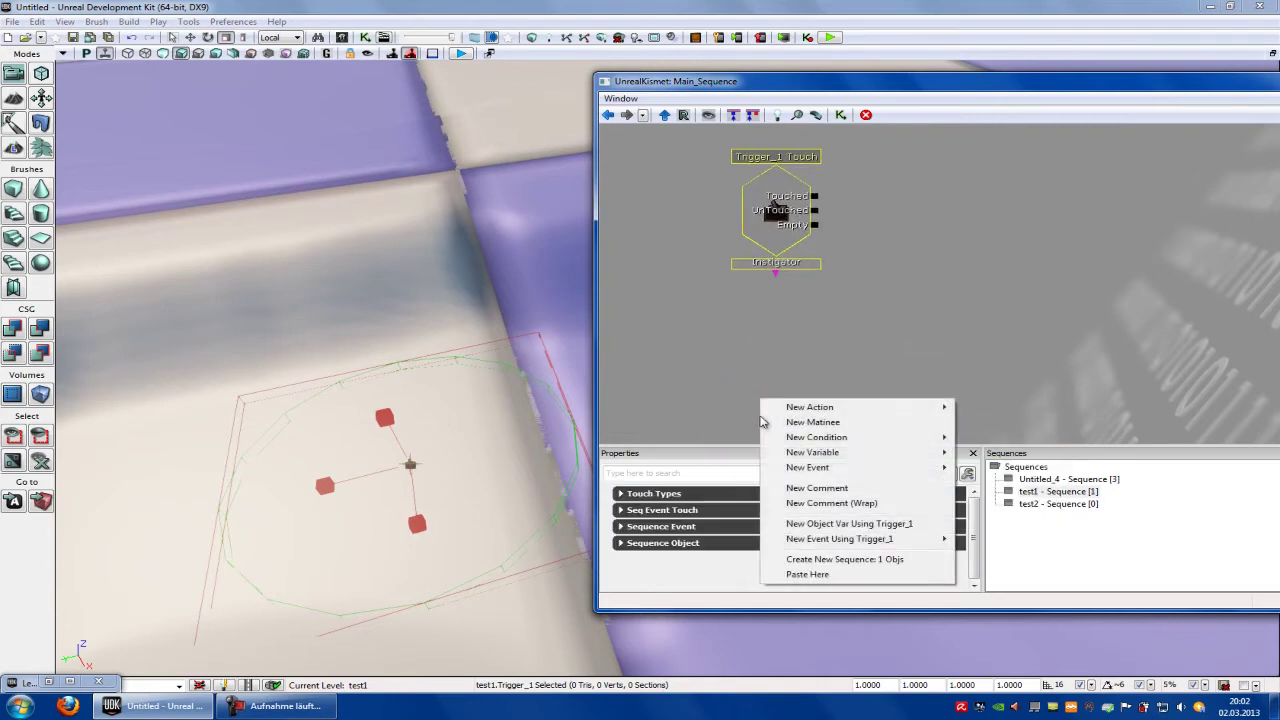
left_click(818, 524)
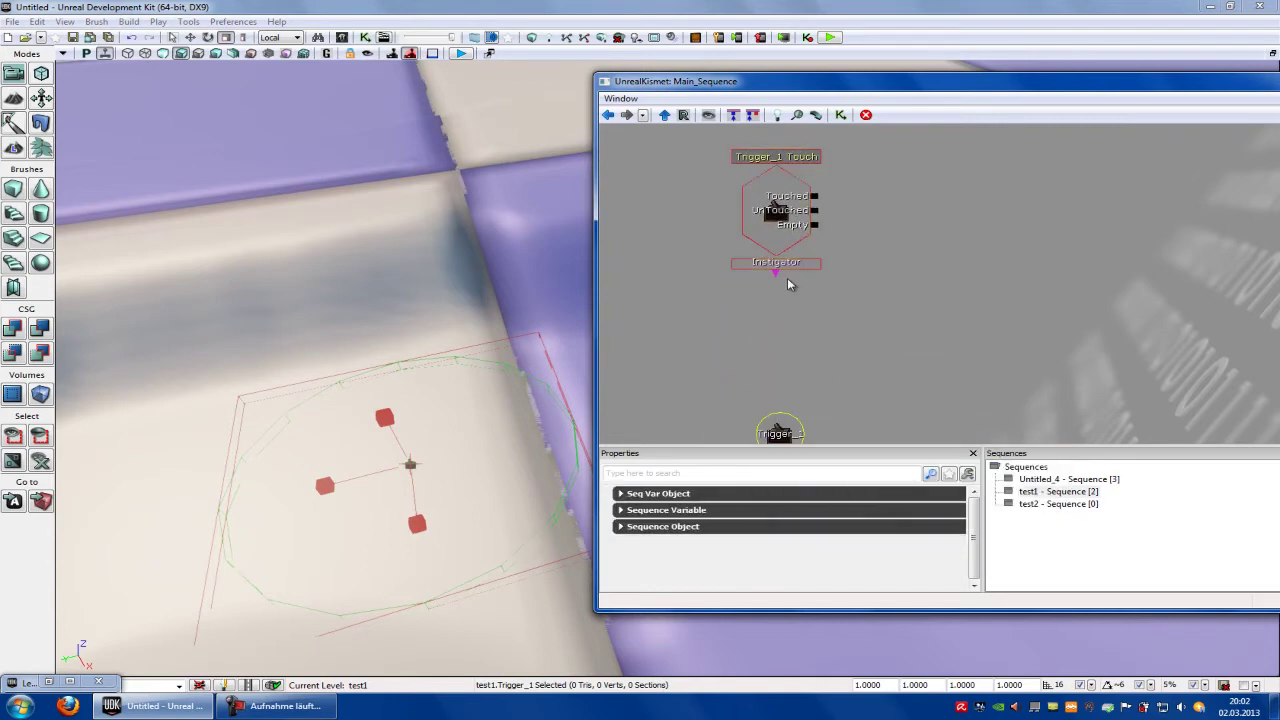
left_click_drag(777, 274, 778, 430)
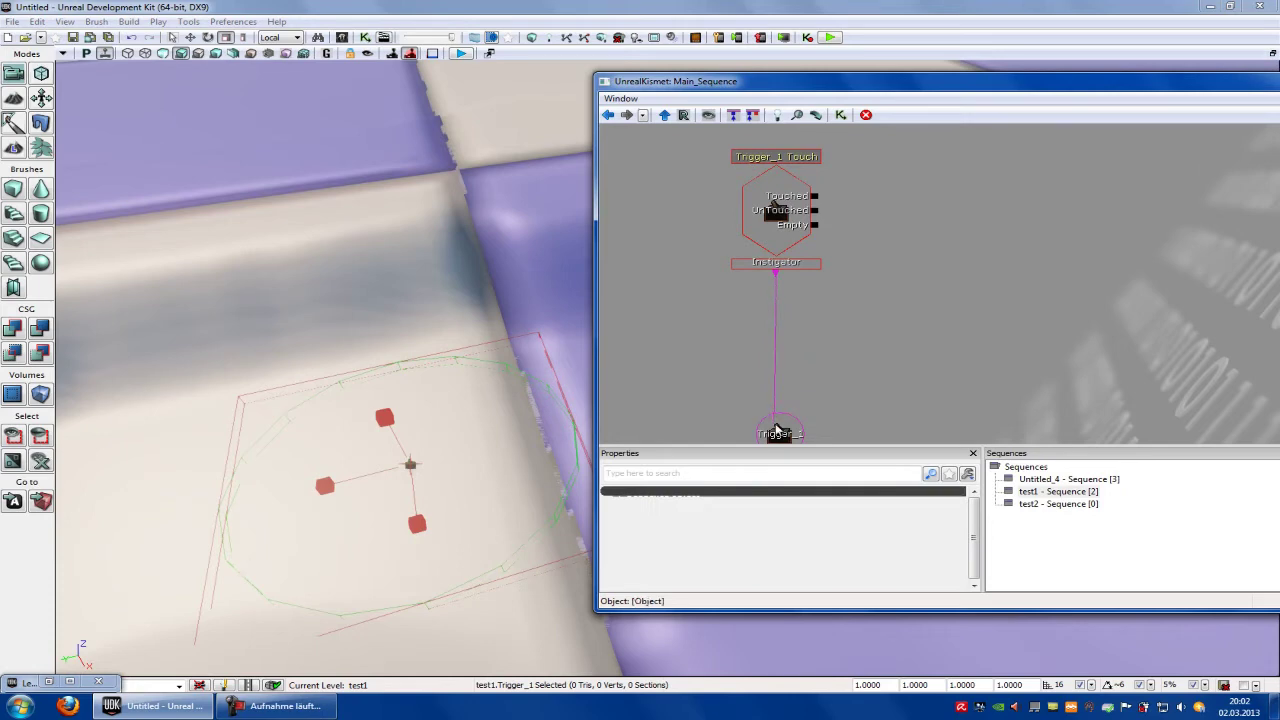
left_click_drag(997, 214, 923, 302)
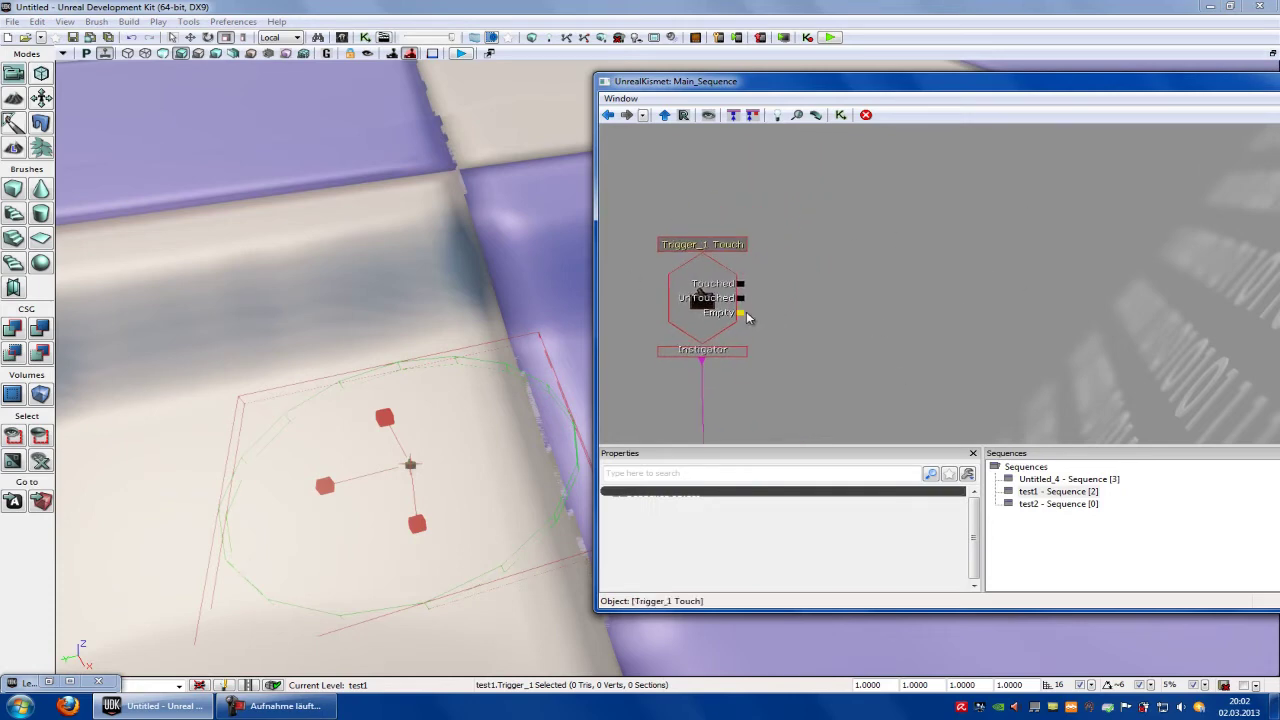
right_click(865, 282)
mouse_move(912, 285)
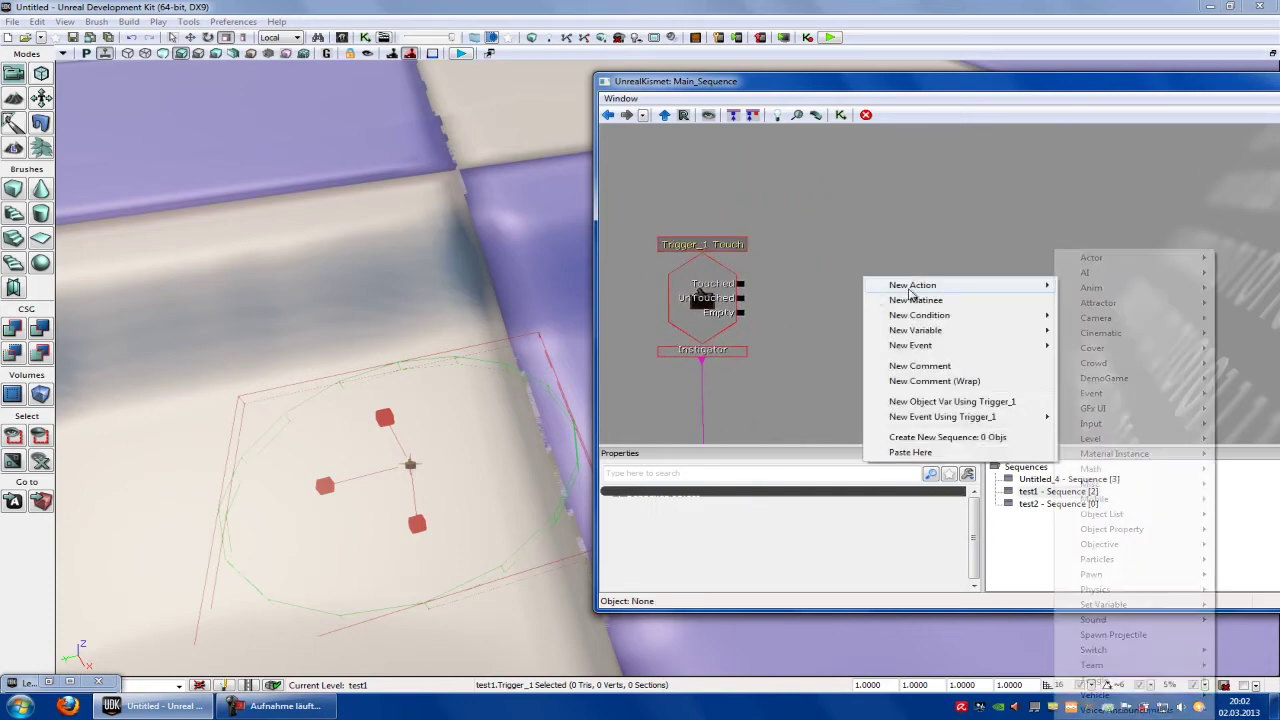
mouse_move(1090, 438)
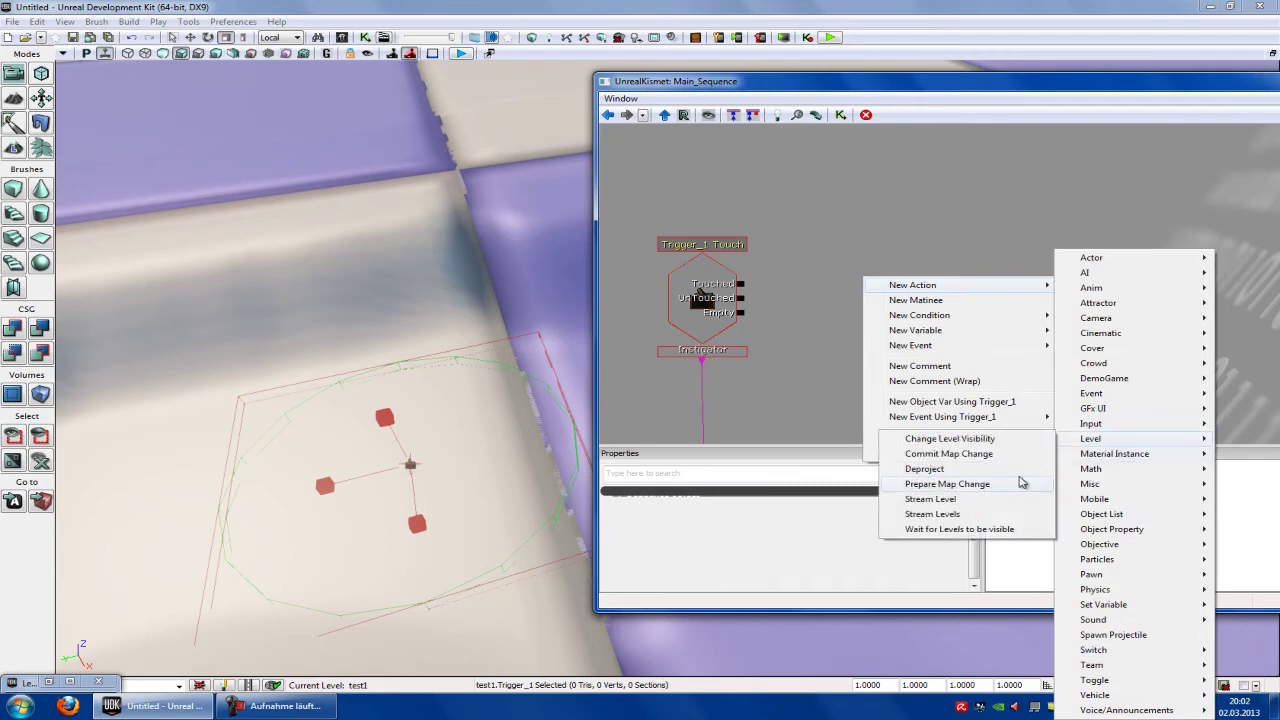
left_click(965, 514)
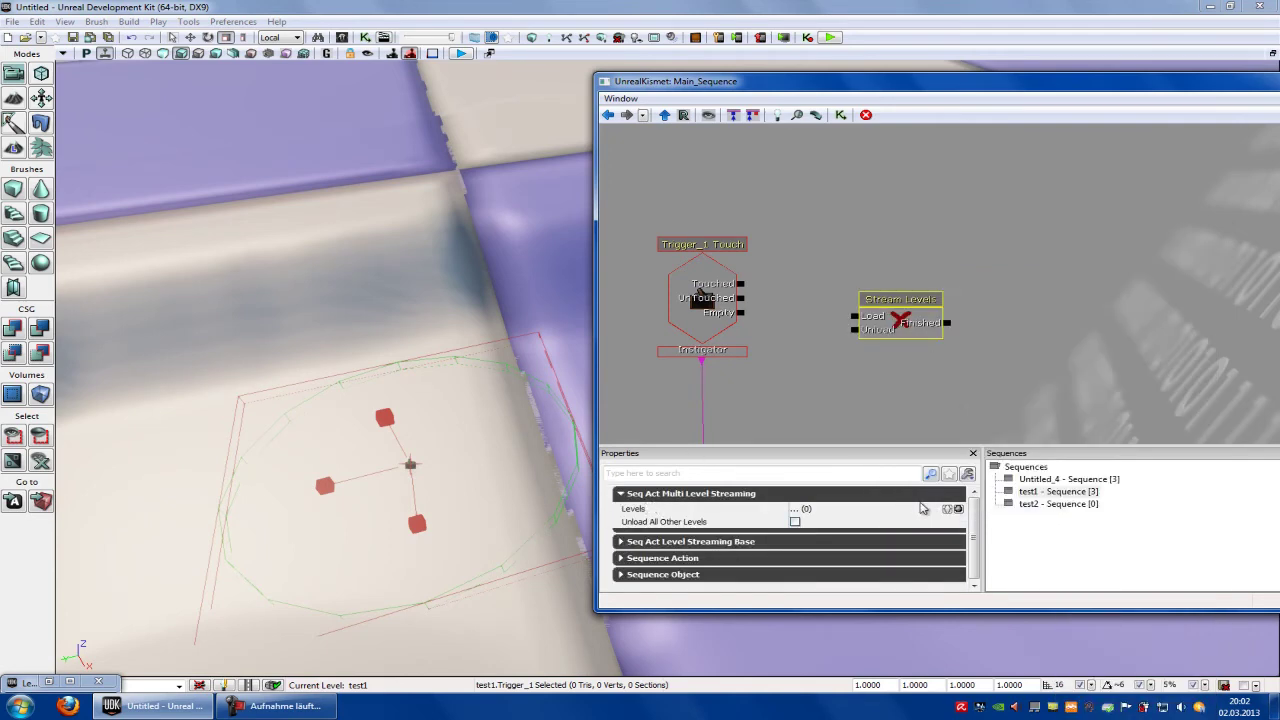
left_click(958, 509)
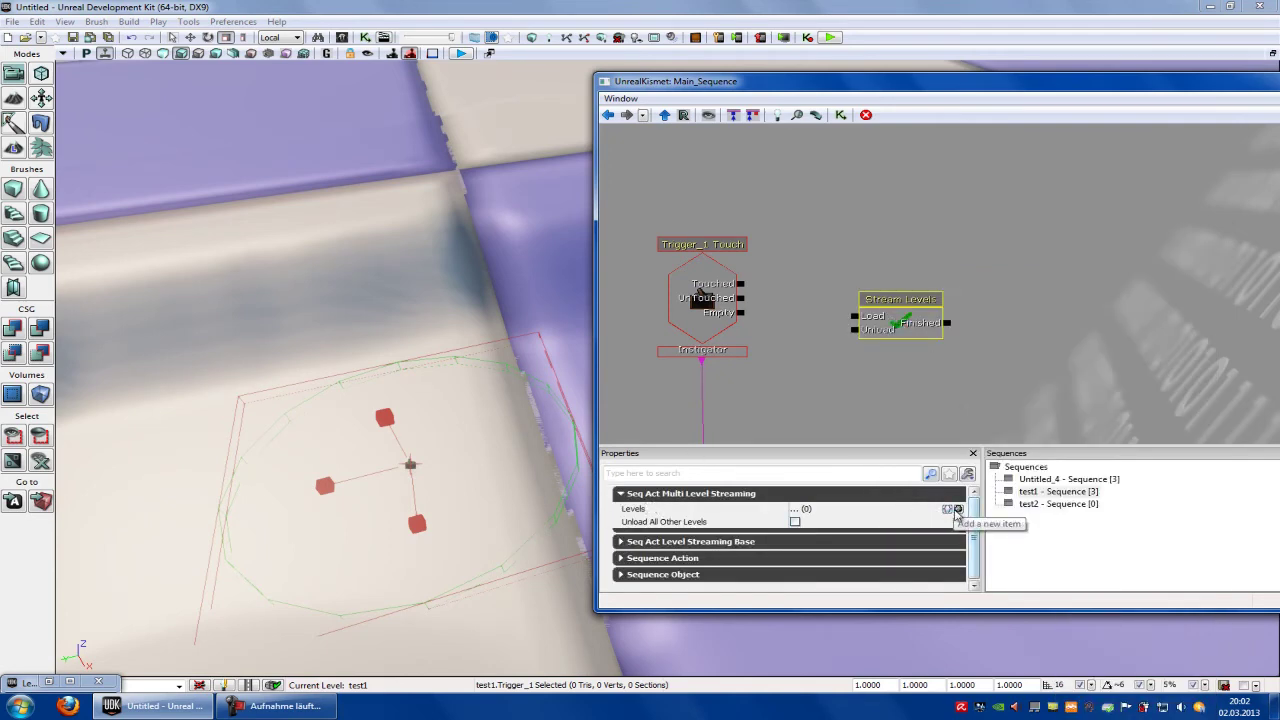
key("Delete")
Add a Stream Levels action to the test1 sequence with one Levels entry whose Level Name is test2.
right_click(883, 337)
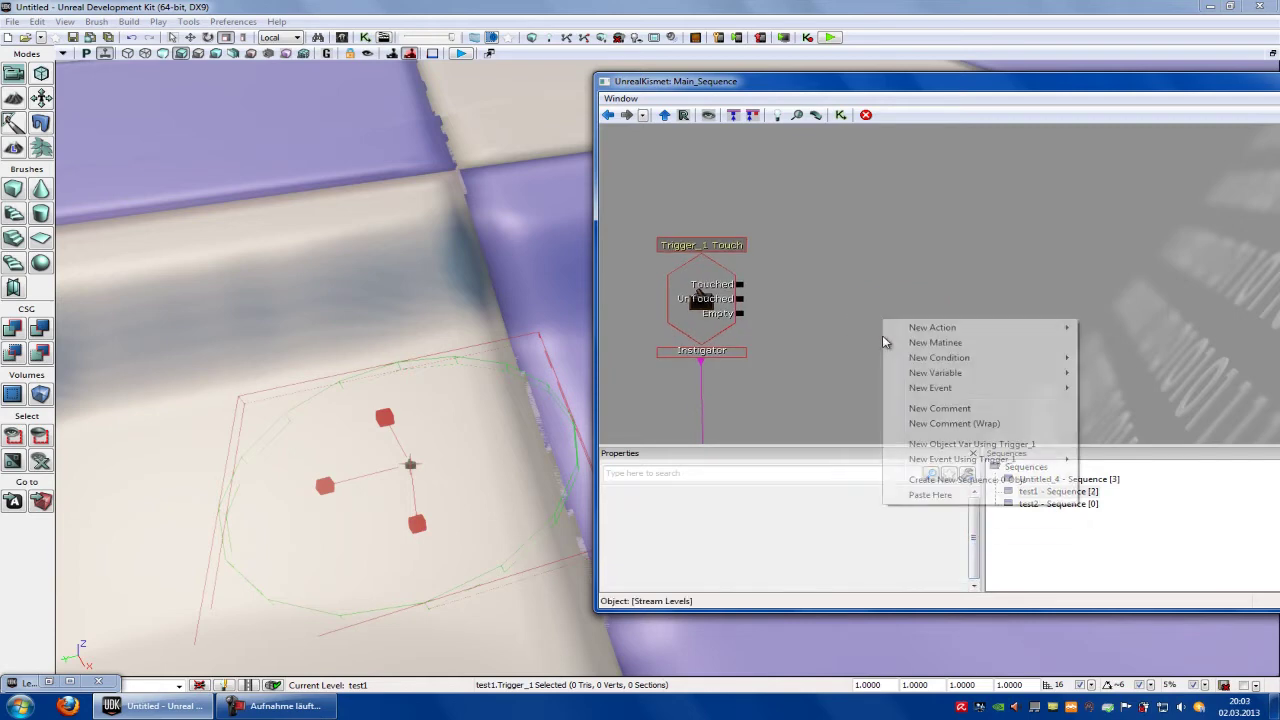
mouse_move(948, 329)
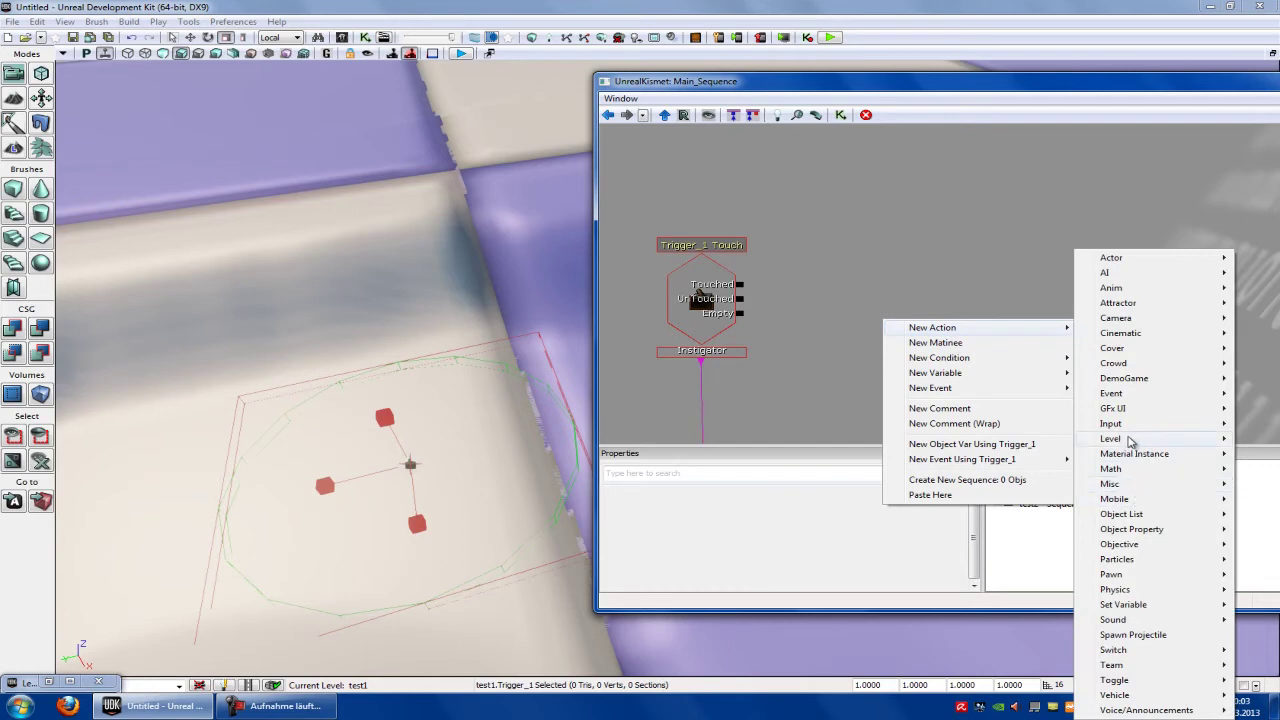
mouse_move(1130, 441)
left_click(990, 513)
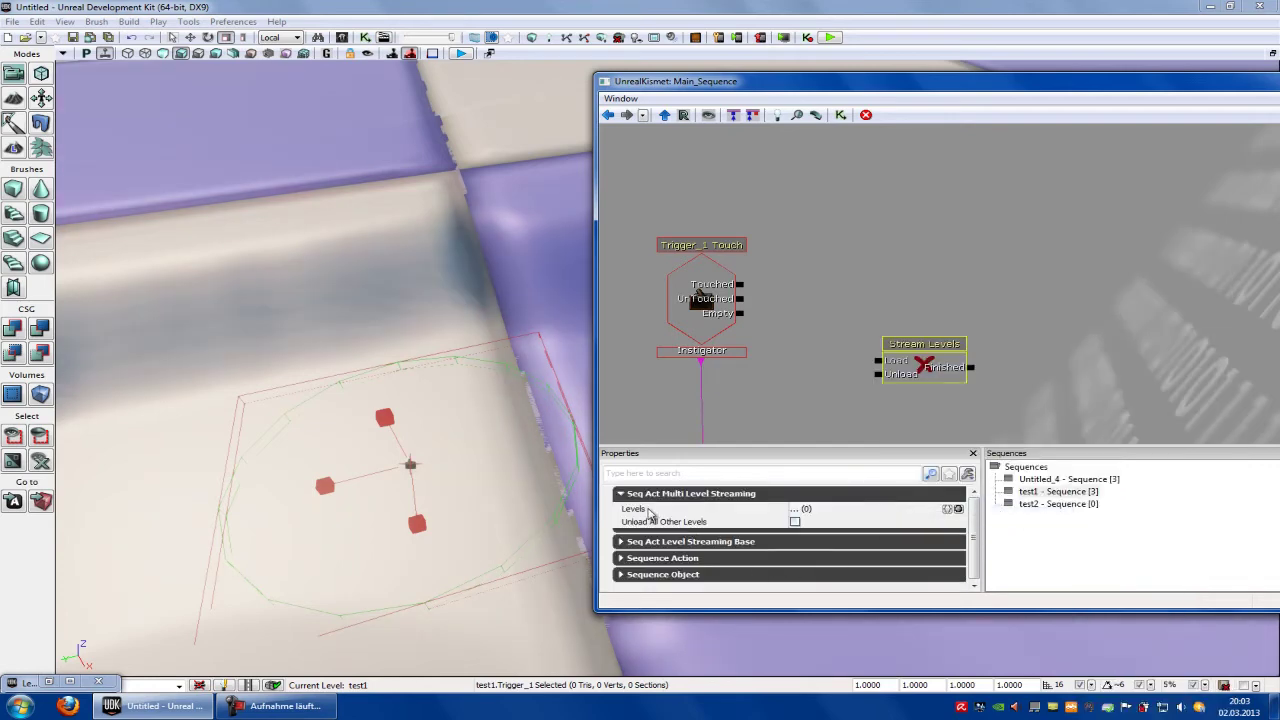
left_click(958, 509)
left_click(629, 522)
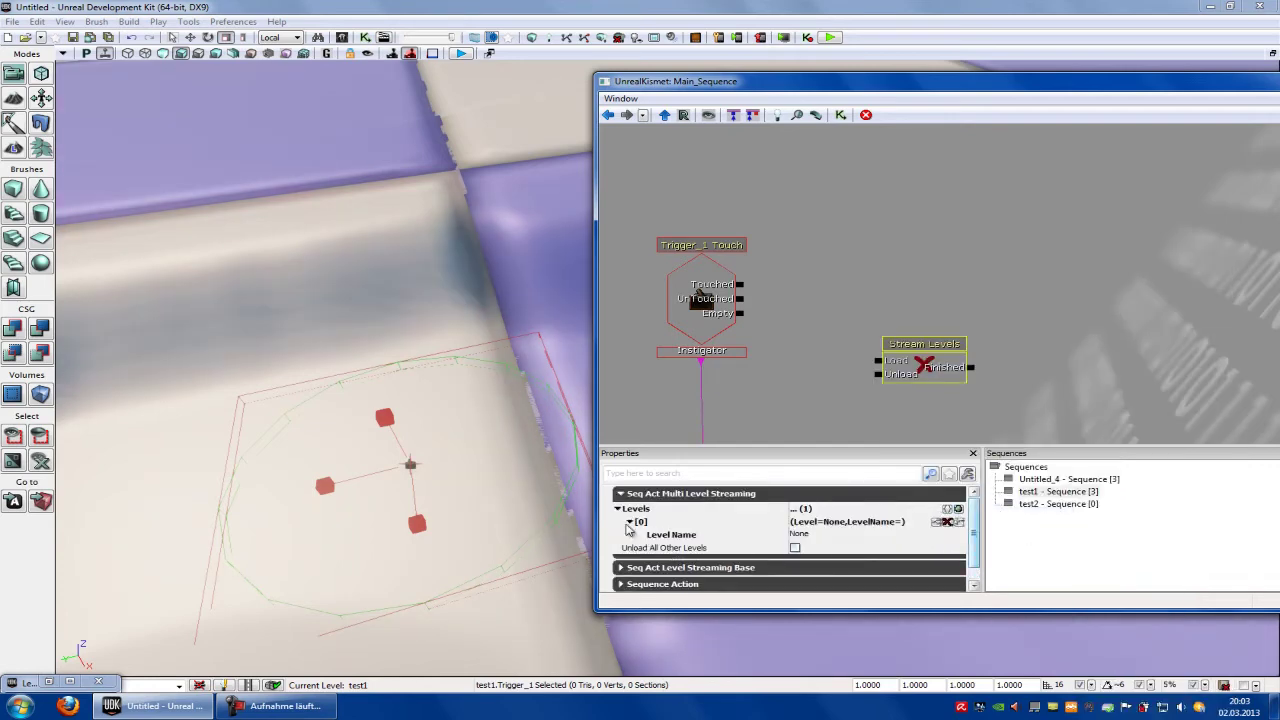
left_click(857, 536)
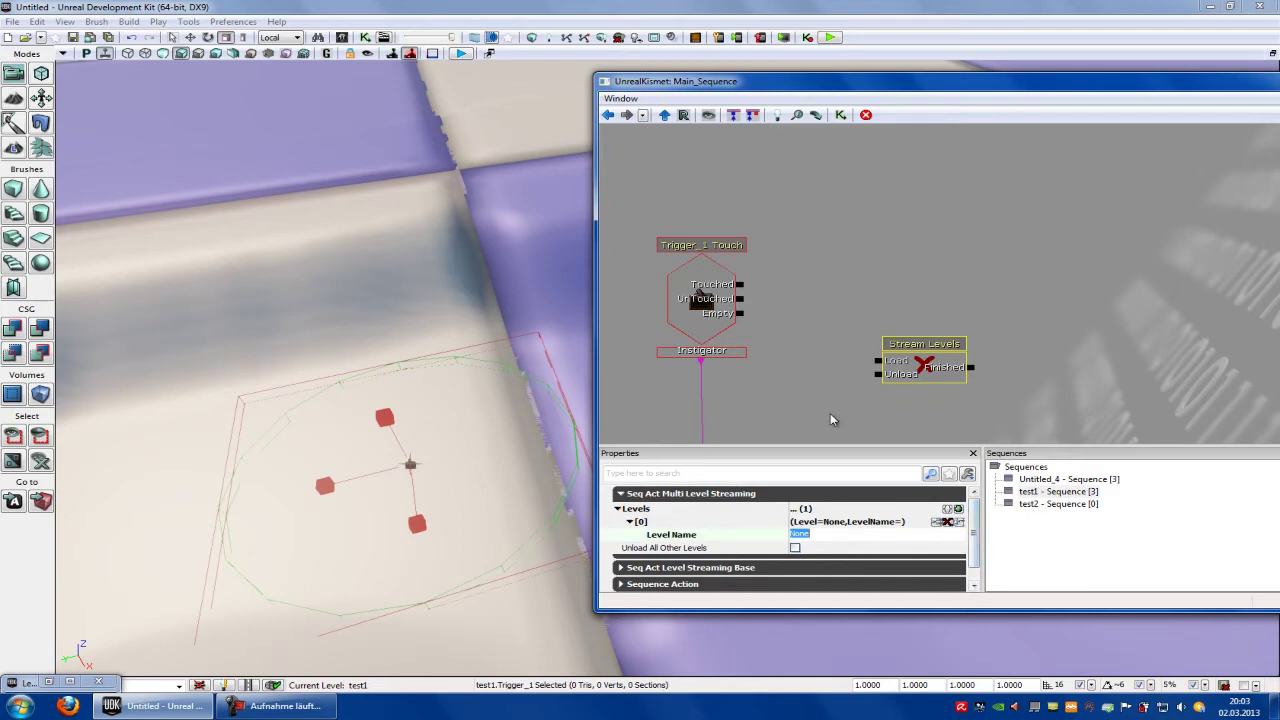
type("test2")
left_click(836, 422)
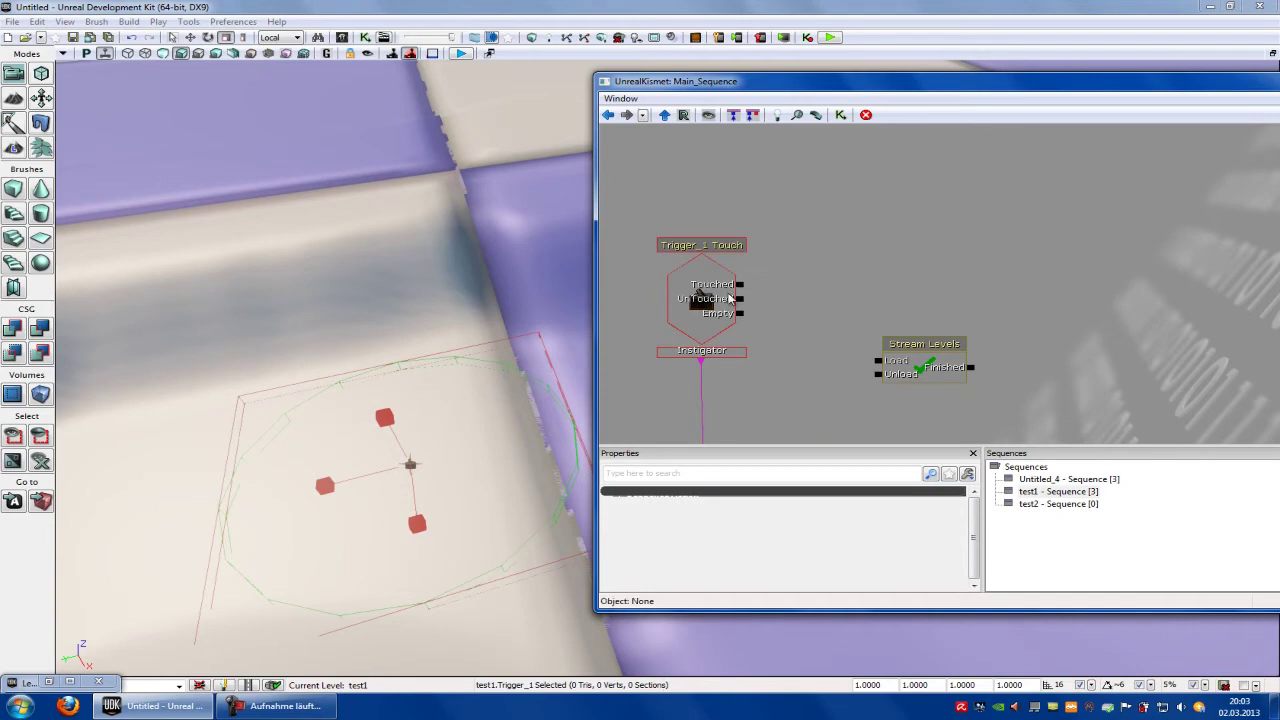
Connect the second trigger's Touched output to the Load input of its Stream Levels action, and close the Kismet window.
left_click_drag(740, 285, 878, 360)
left_click_drag(1210, 82, 877, 110)
left_click(1022, 109)
Play the level from the first trigger's location and walk through the second trigger towards the test2 landscape.
right_click_drag(1058, 225, 574, 425)
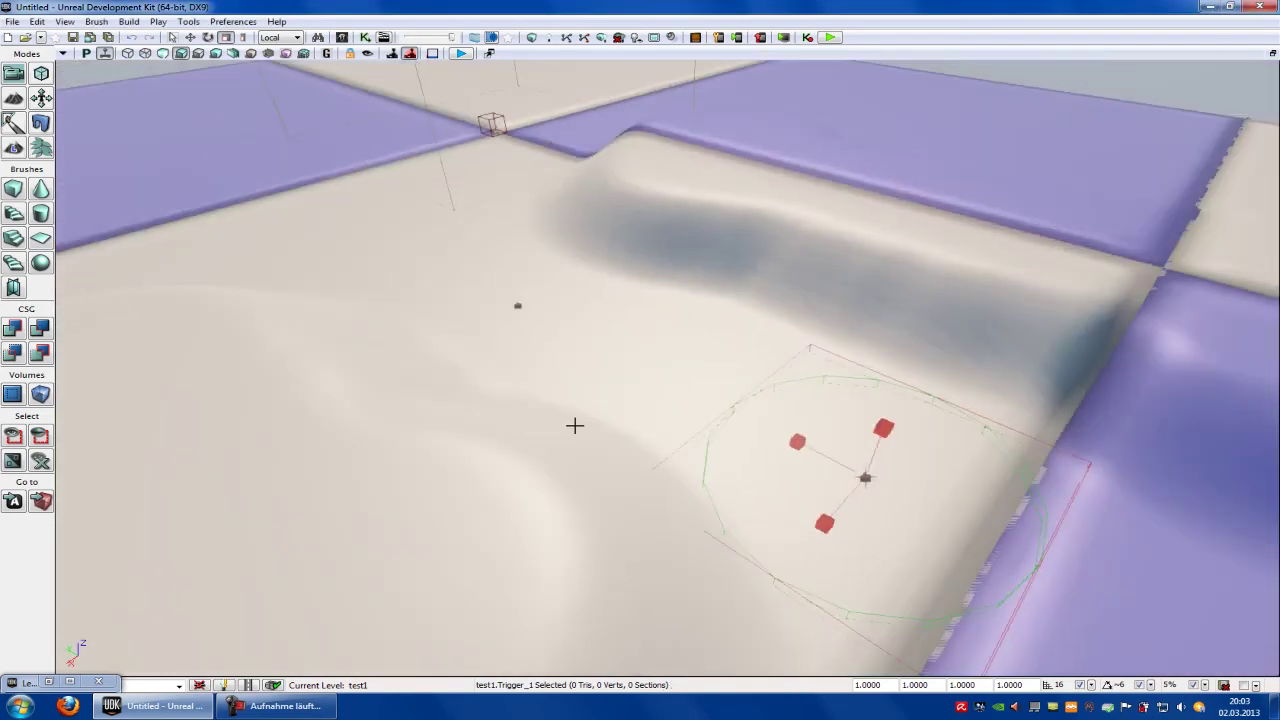
right_click(518, 302)
left_click(597, 685)
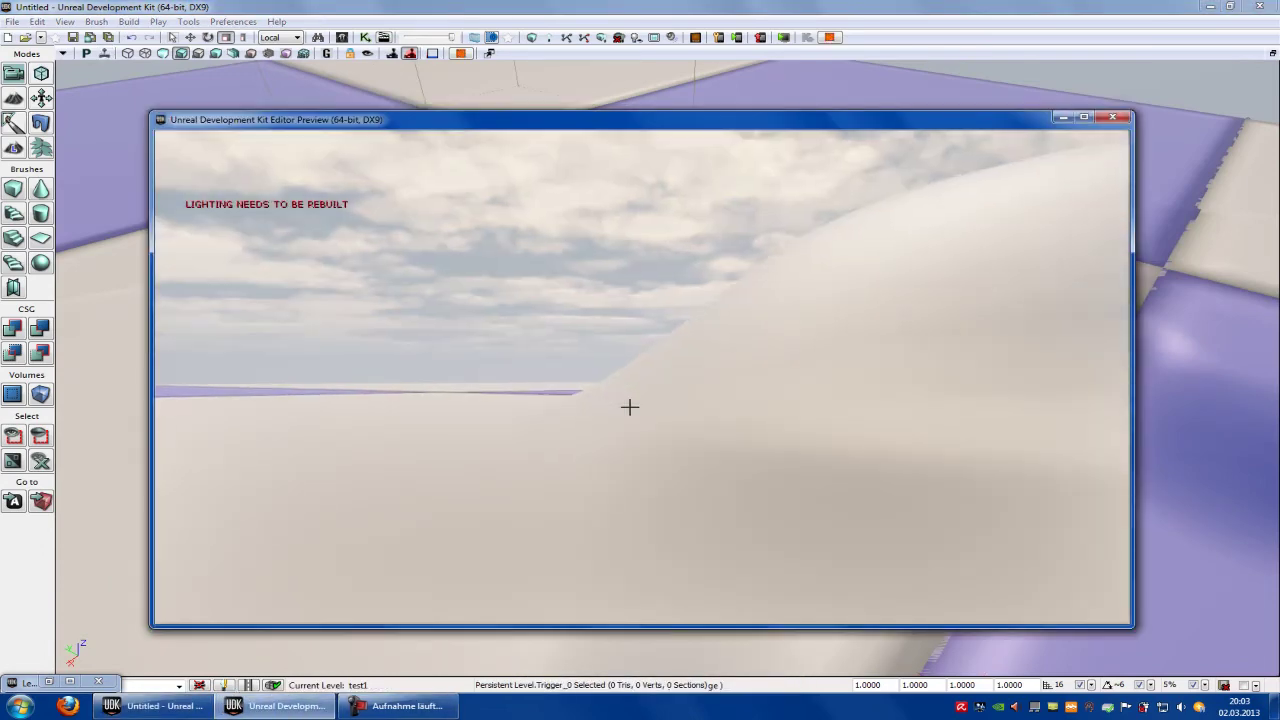
key("w")
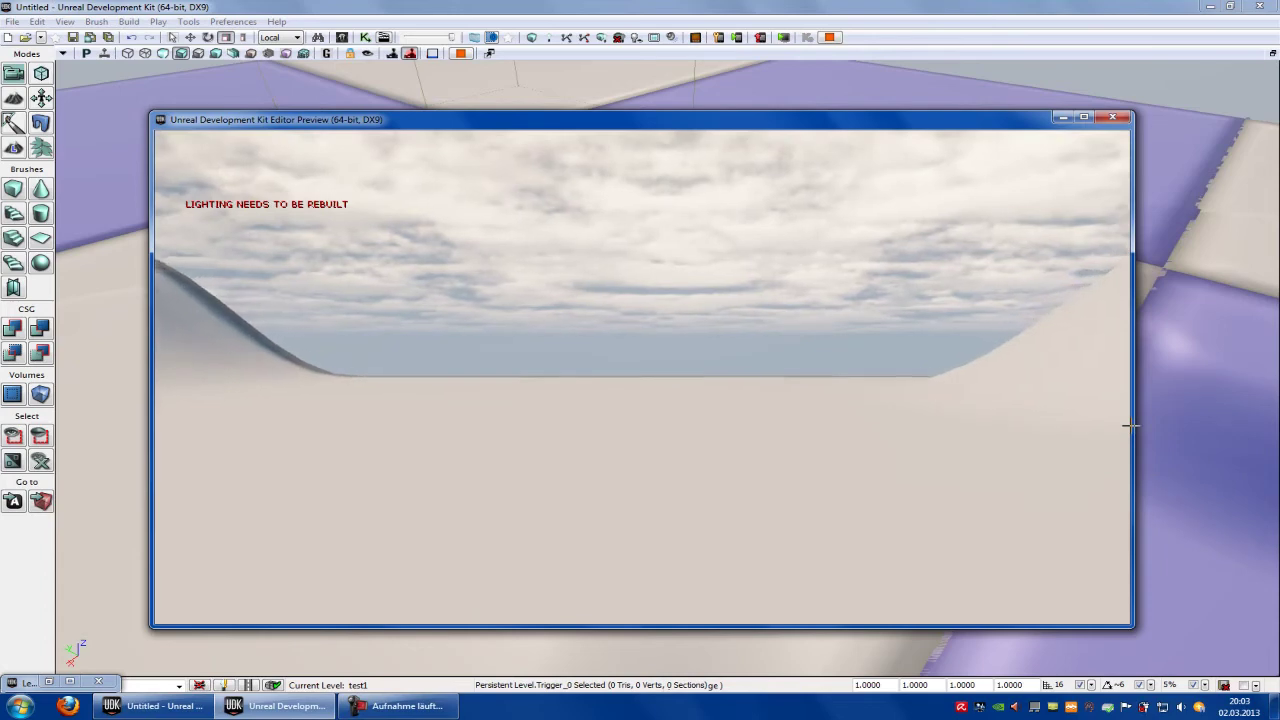
key("w")
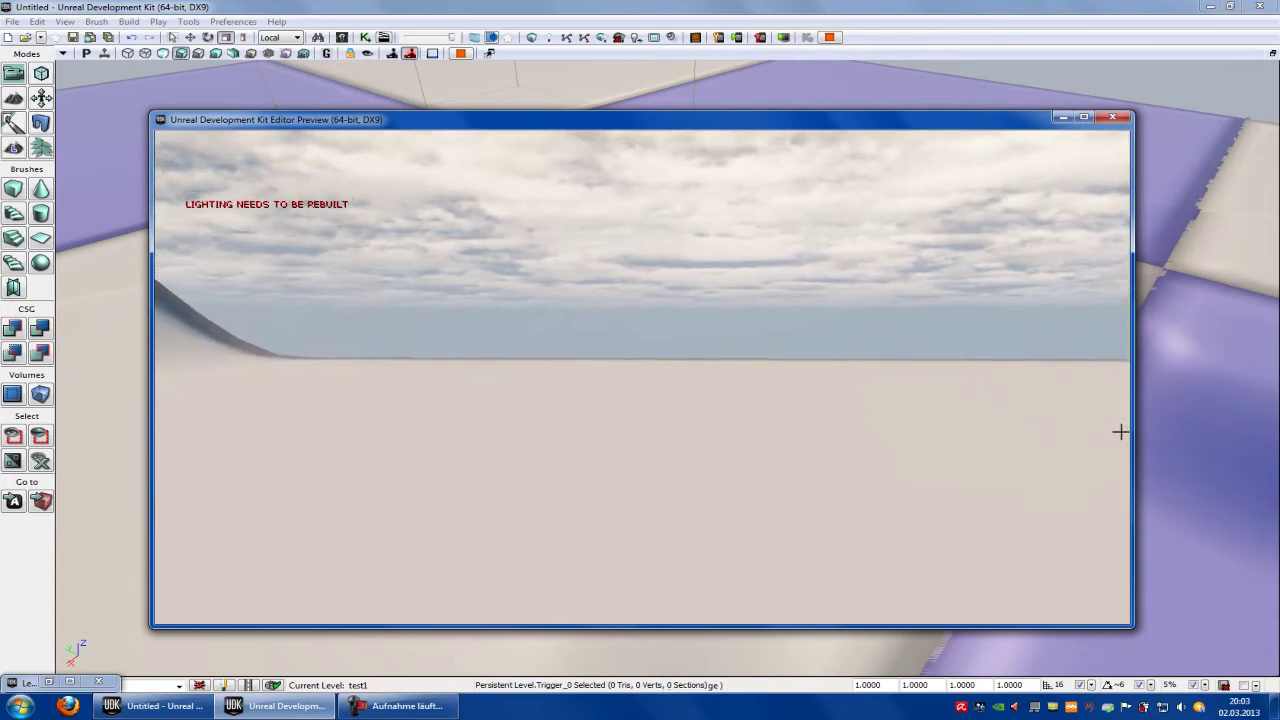
key("w")
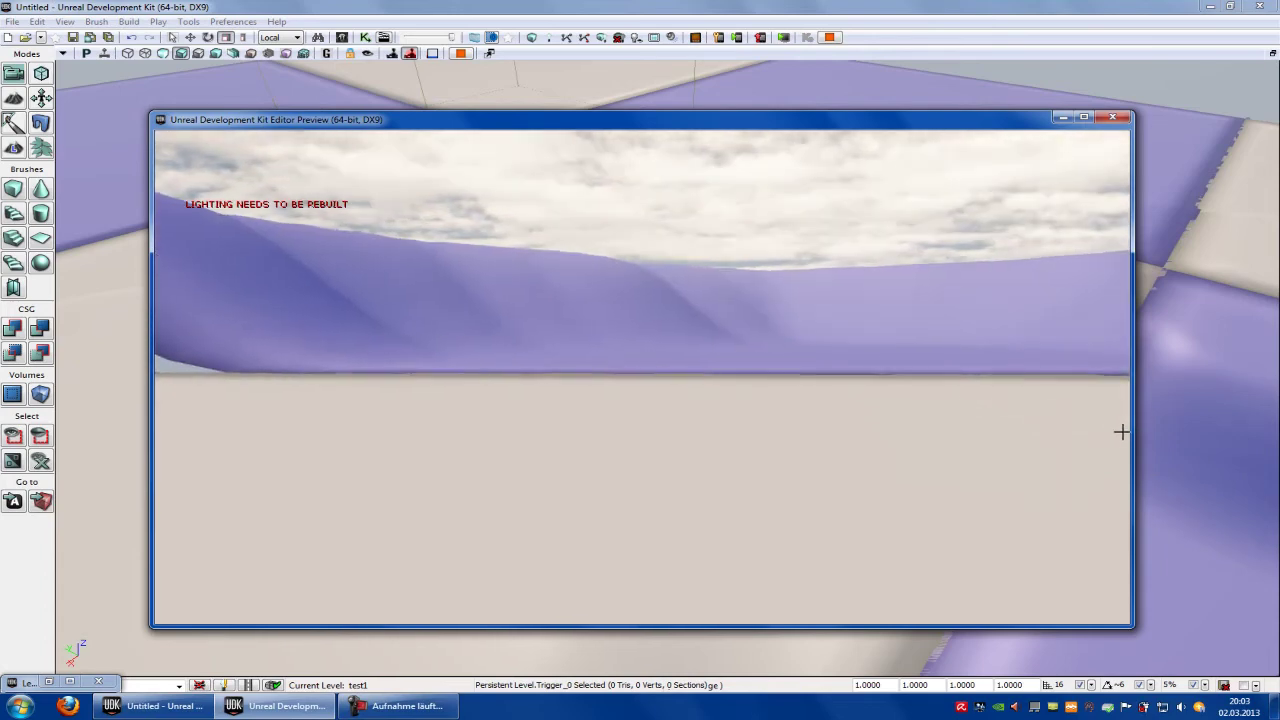